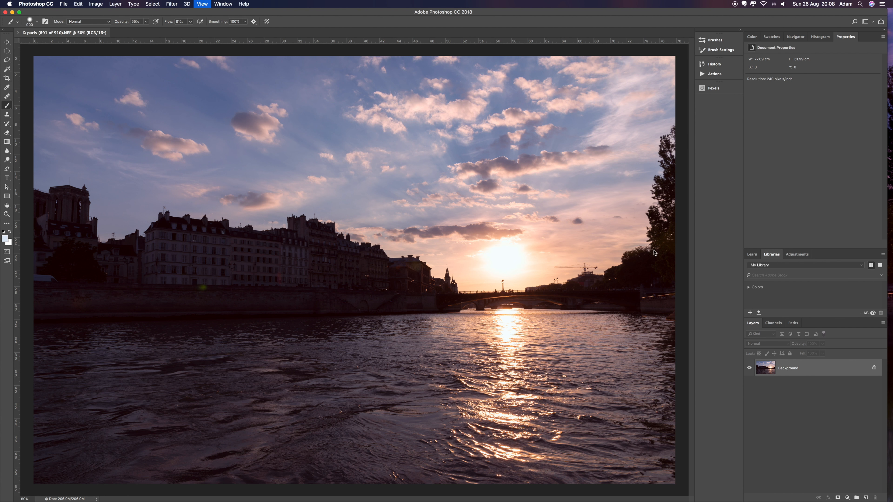
# - Add a Levels adjustment layer that darkens the midtones of the river sunset photo, and invert its layer mask
pyautogui.click(848, 498)
pyautogui.click(863, 394)
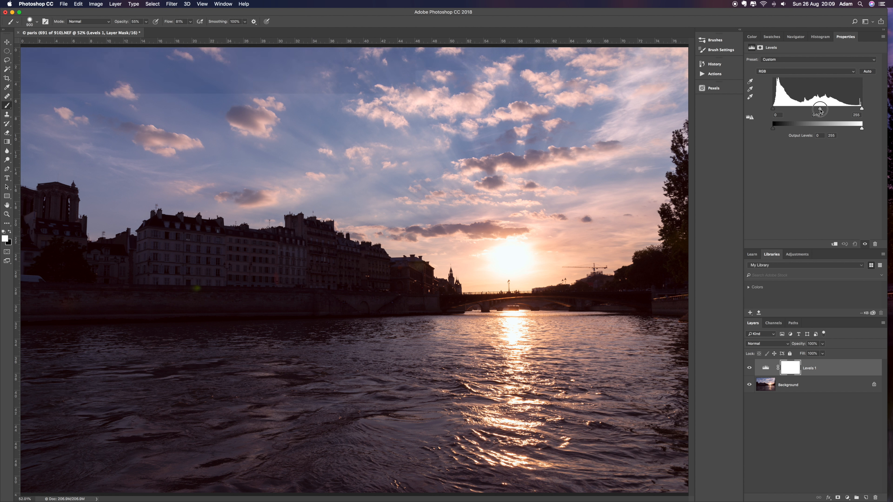
pyautogui.moveTo(818, 108); pyautogui.dragTo(831, 108)
pyautogui.press('super+minus')
pyautogui.press('super+minus')
pyautogui.press('super+i')
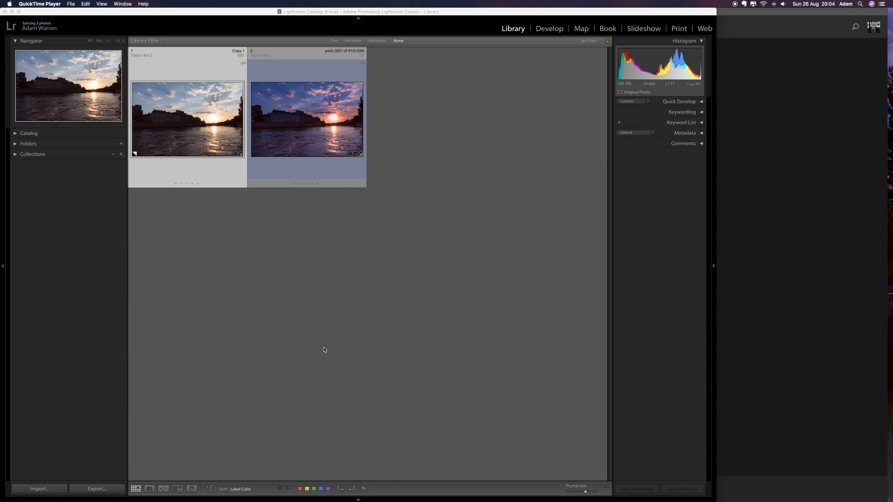
# - In Lightroom, view the original sunset photo at full screen, compare it with the edited version, and reselect the original
pyautogui.click(220, 108)
pyautogui.press('f')
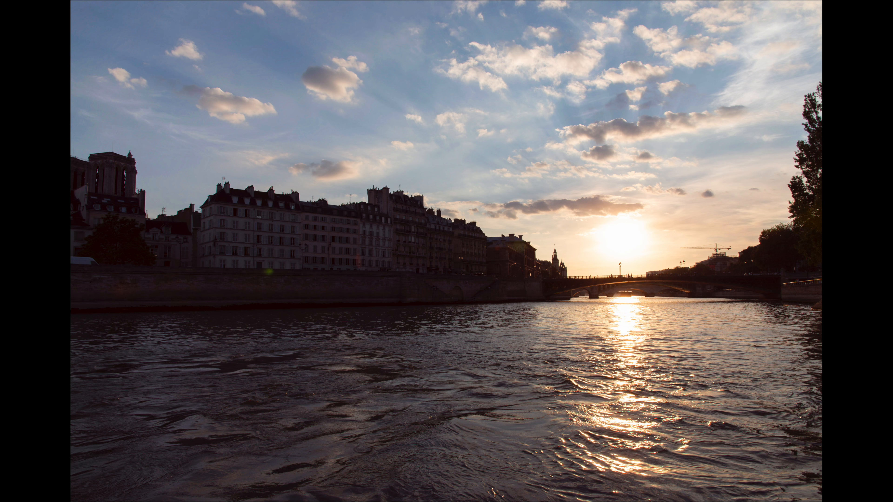
pyautogui.press('Right')
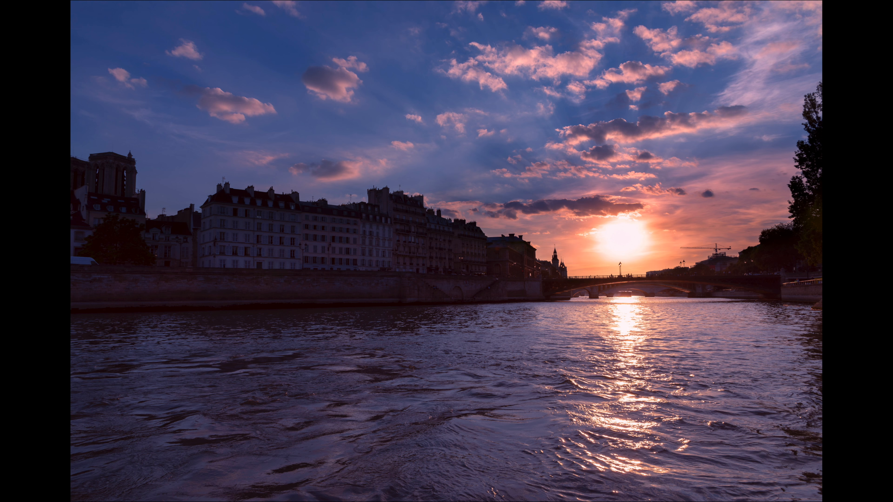
pyautogui.press('Escape')
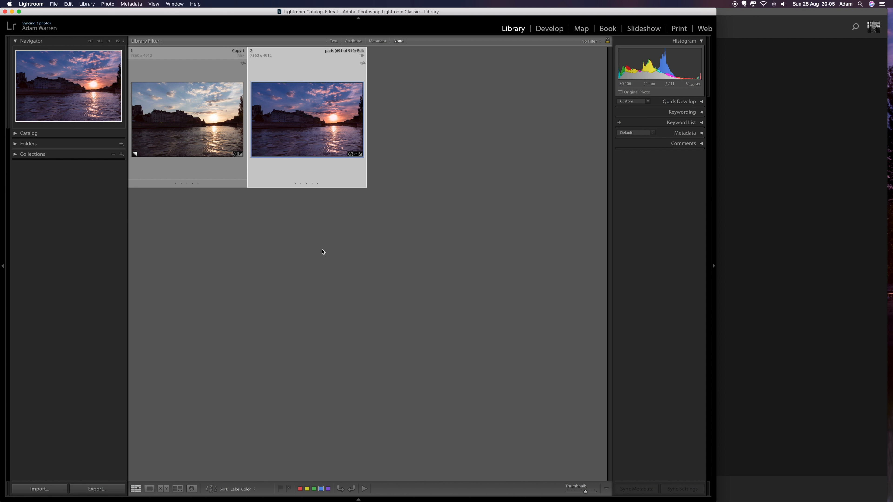
pyautogui.press('Left')
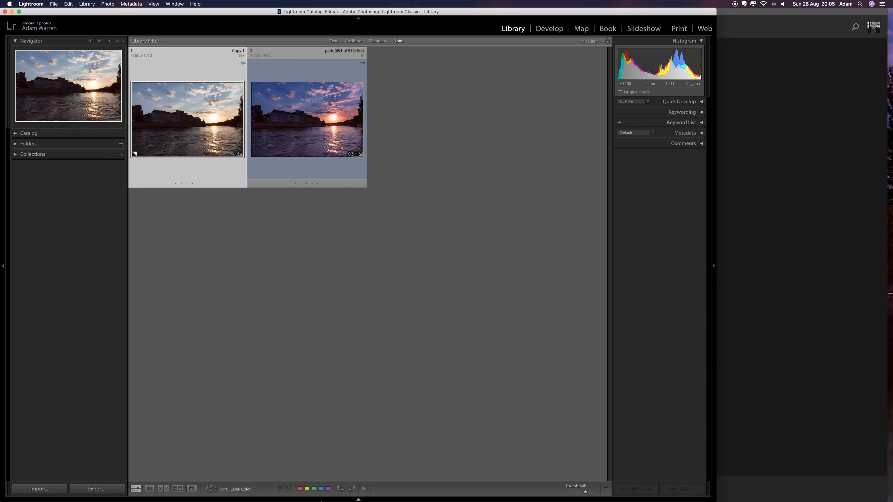
# - Switch to Safari, look through the photo posts on the Instagram profile, and return to Lightroom
pyautogui.click(370, 494)
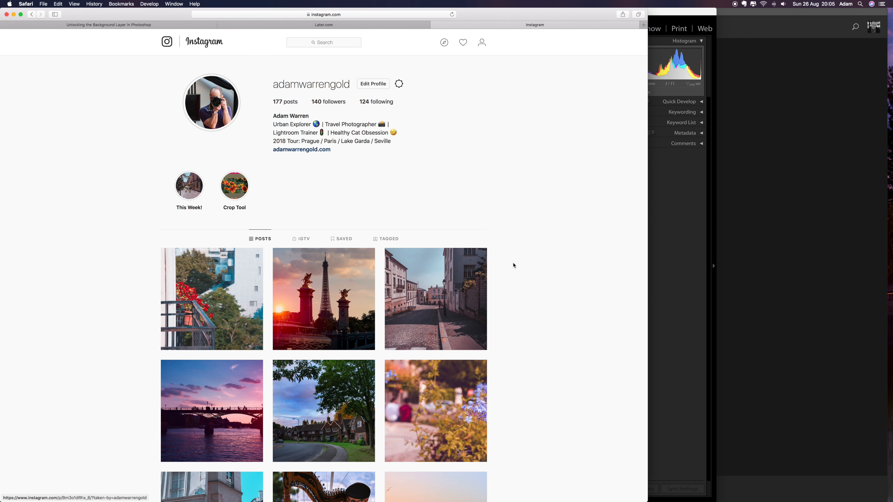
pyautogui.scroll(-5, 560, 299)
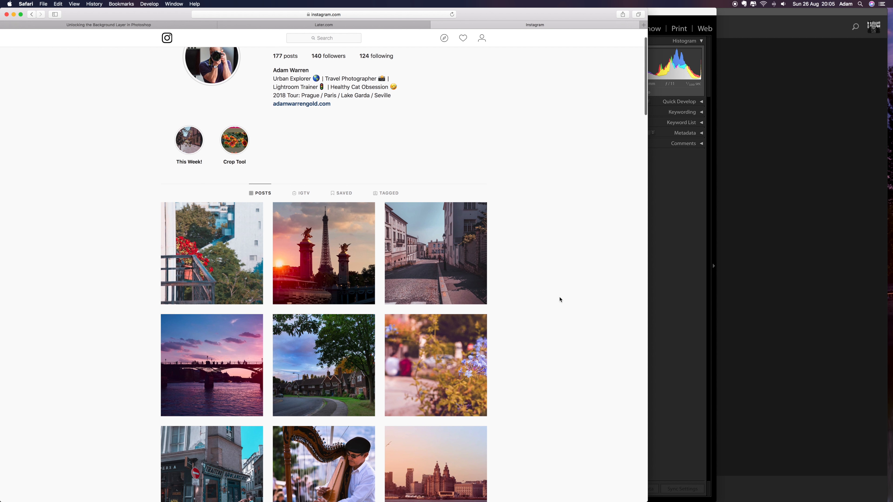
pyautogui.scroll(-7, 560, 299)
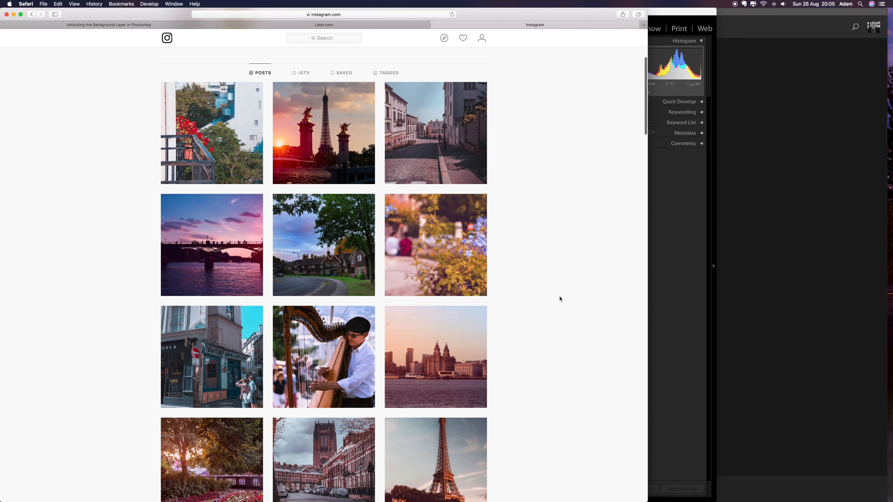
pyautogui.scroll(-15, 559, 300)
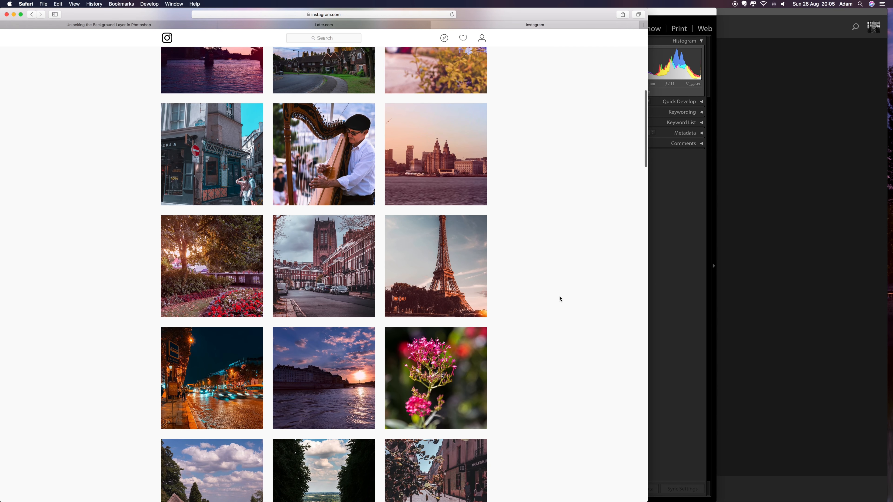
pyautogui.scroll(-16, 560, 299)
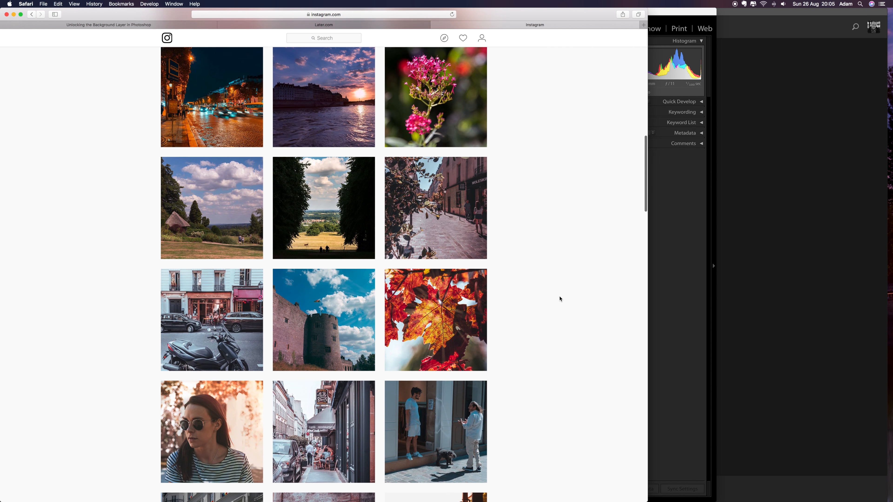
pyautogui.scroll(-17, 560, 299)
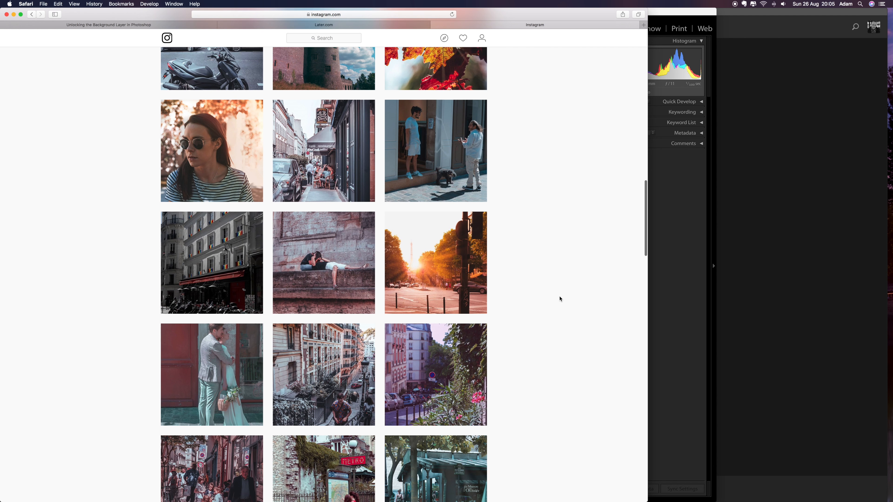
pyautogui.scroll(-9, 560, 299)
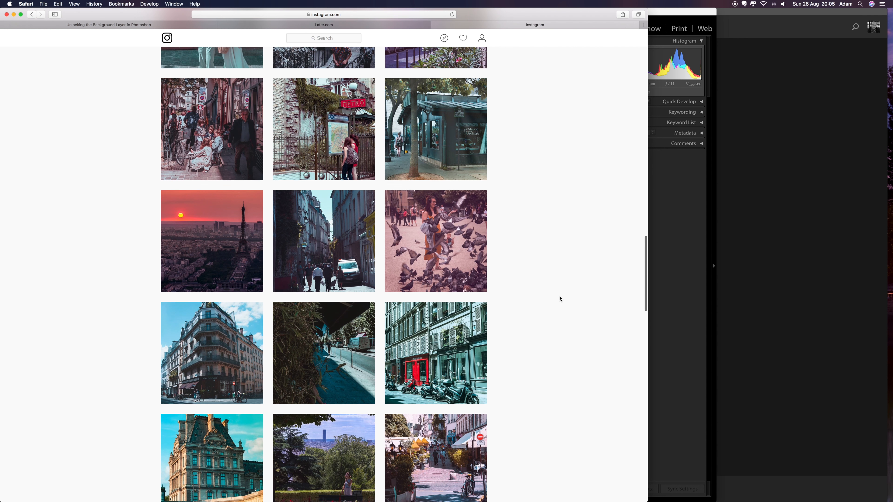
pyautogui.scroll(20, 559, 299)
pyautogui.scroll(3, 560, 299)
pyautogui.click(714, 243)
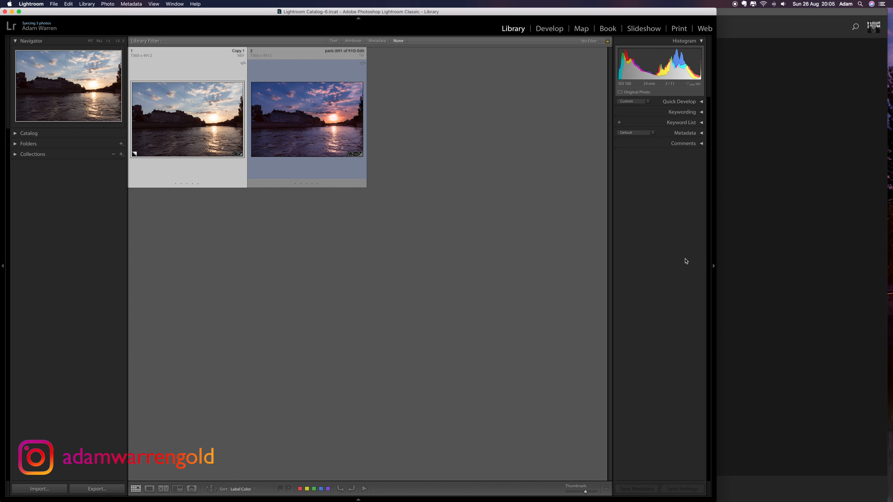
# - Open the original sunset photo in the Develop module and set Highlights to −45
pyautogui.press('d')
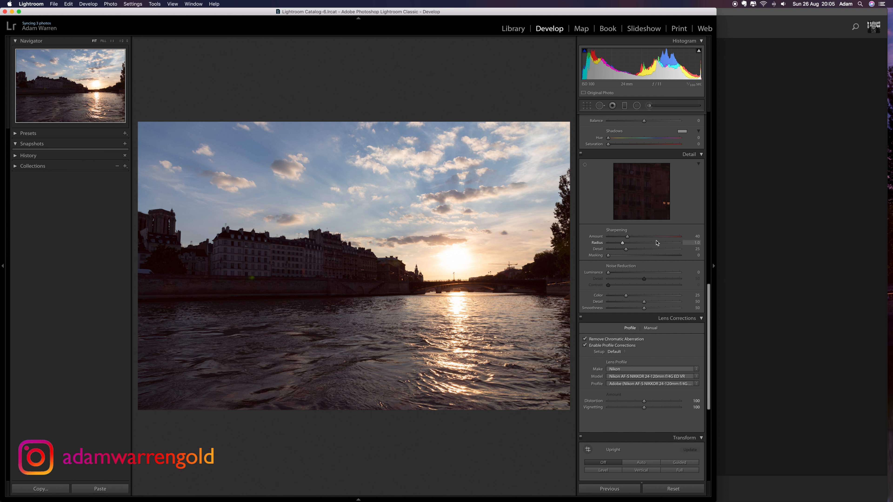
pyautogui.scroll(10, 648, 211)
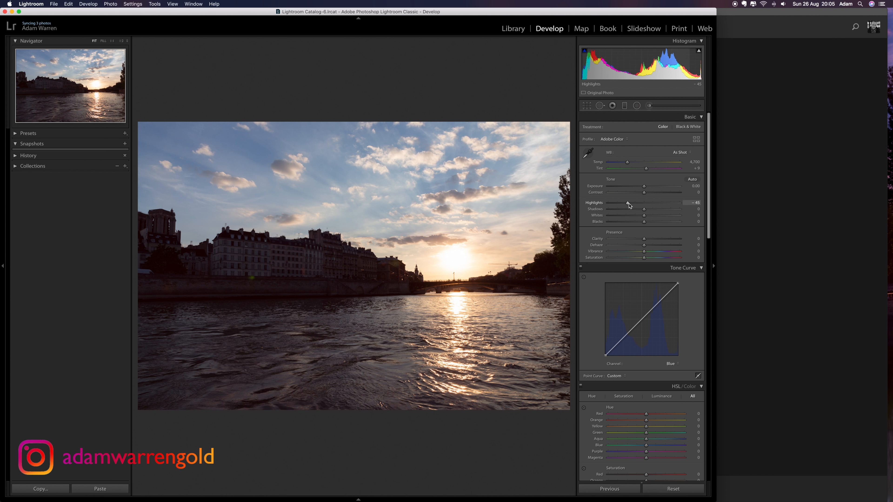
pyautogui.moveTo(628, 203); pyautogui.dragTo(629, 206)
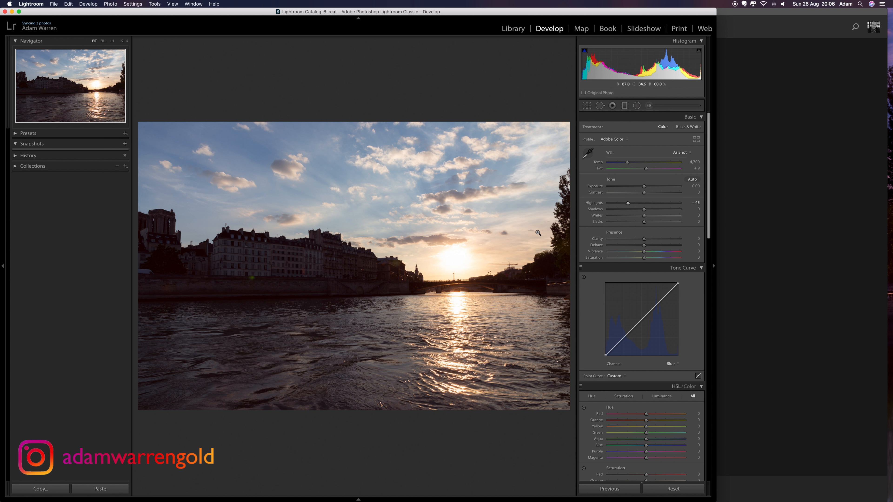
pyautogui.moveTo(628, 203)
pyautogui.mouseDown()
pyautogui.moveTo(615, 204)
pyautogui.moveTo(628, 206)
pyautogui.mouseUp()
# - On the RGB tone curve, lower the highlights point to about 69 % and raise a shadows point slightly
pyautogui.scroll(-2, 659, 249)
pyautogui.scroll(-2, 660, 249)
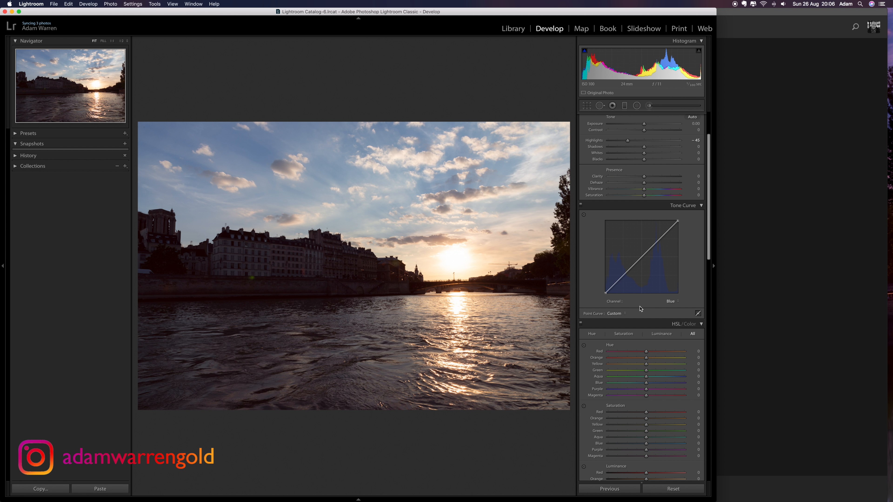
pyautogui.click(671, 302)
pyautogui.click(669, 286)
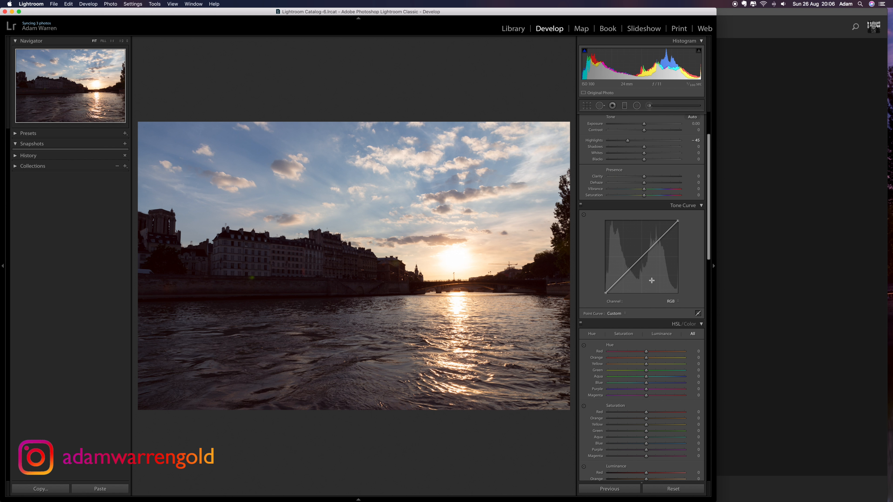
pyautogui.click(660, 239)
pyautogui.moveTo(661, 240); pyautogui.dragTo(661, 245)
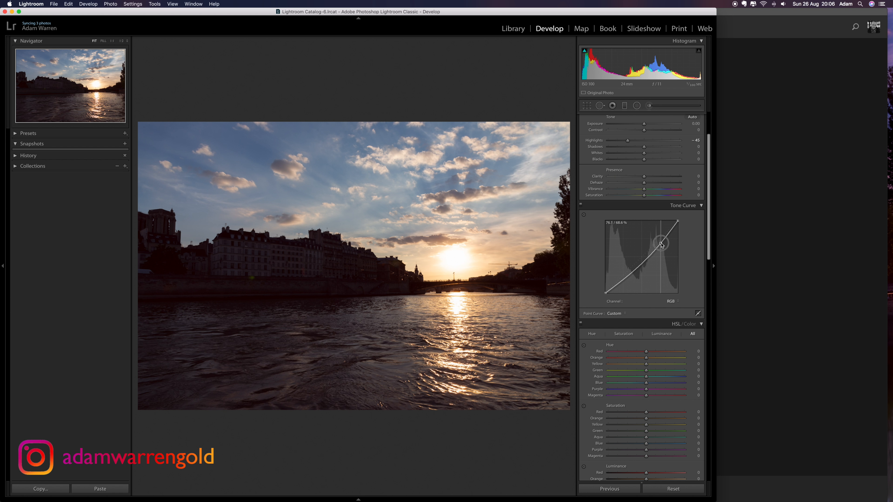
pyautogui.moveTo(662, 245); pyautogui.dragTo(661, 245)
pyautogui.moveTo(625, 279); pyautogui.dragTo(625, 276)
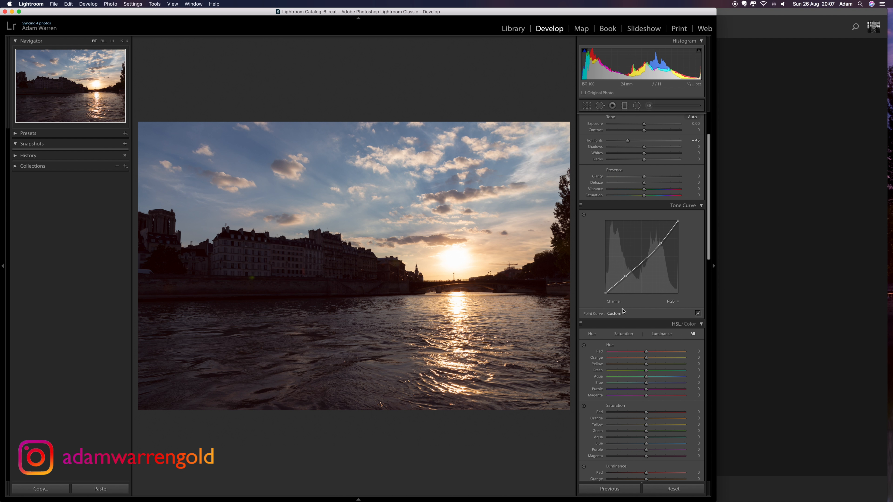
# - On the Red channel of the tone curve, try the black point at zero and lift it slightly again
pyautogui.click(670, 302)
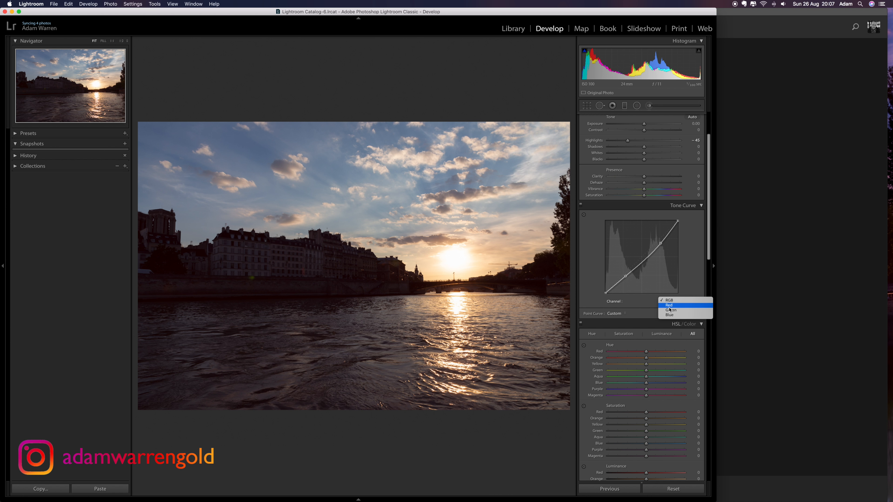
pyautogui.click(669, 306)
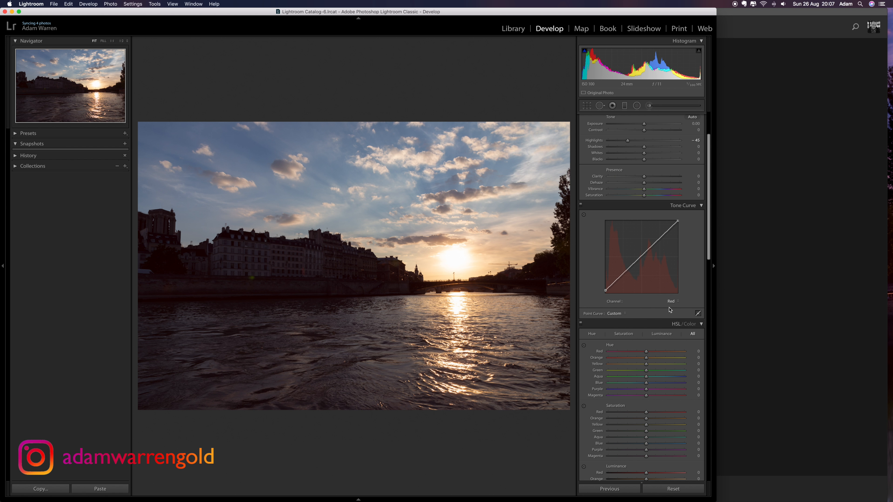
pyautogui.moveTo(605, 291); pyautogui.dragTo(604, 297)
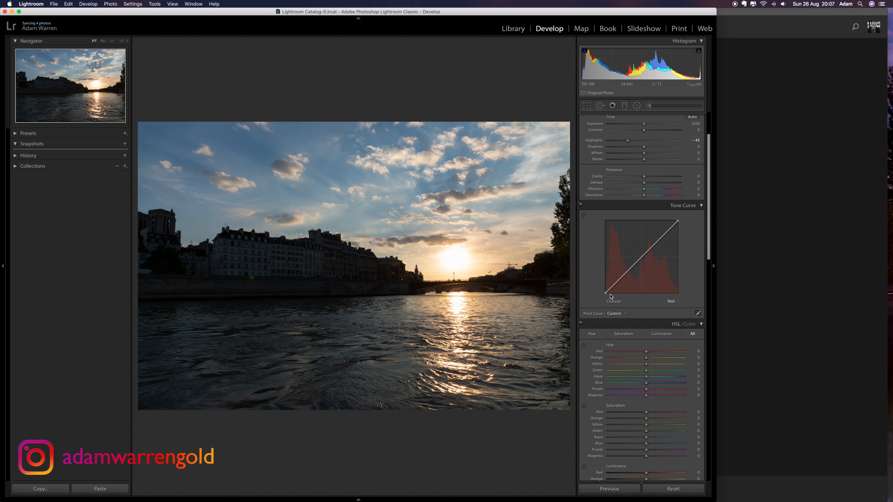
pyautogui.moveTo(605, 294); pyautogui.dragTo(602, 292)
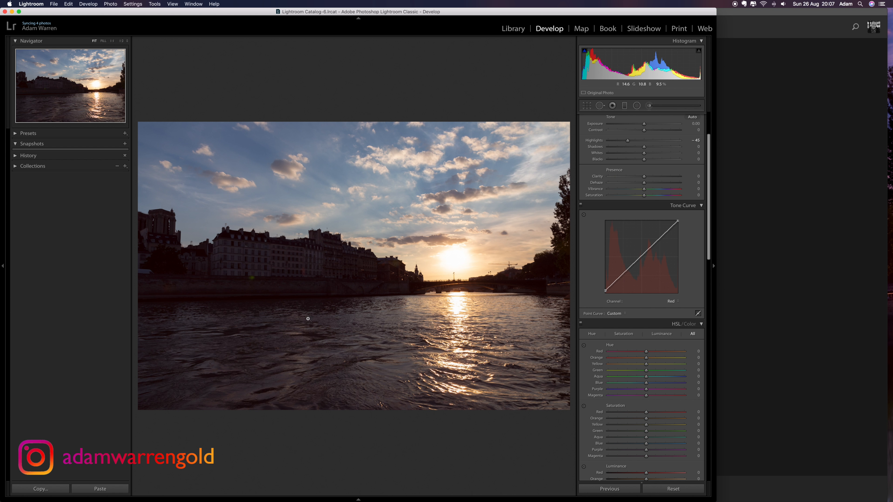
pyautogui.click(310, 298)
pyautogui.click(312, 296)
# - Move the red curve's white point slightly inward, and compare the photo with the tone curve off and on
pyautogui.click(678, 221)
pyautogui.moveTo(678, 220); pyautogui.dragTo(675, 222)
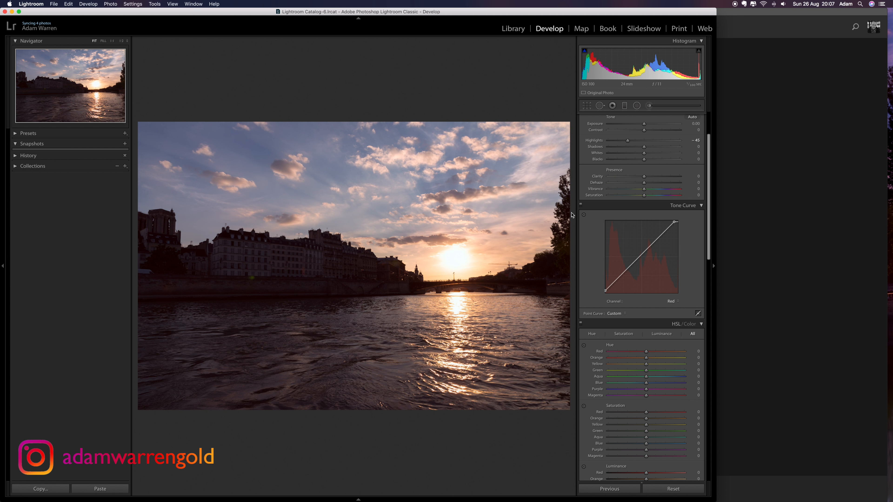
pyautogui.click(581, 204)
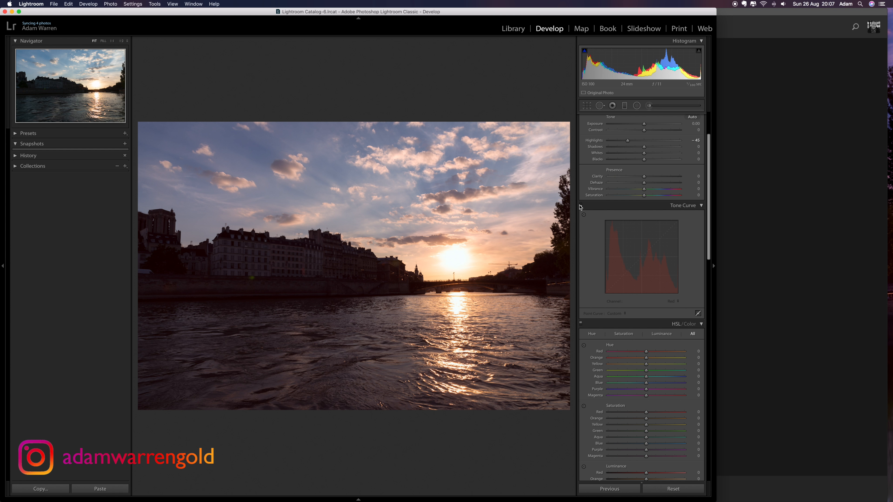
pyautogui.click(582, 206)
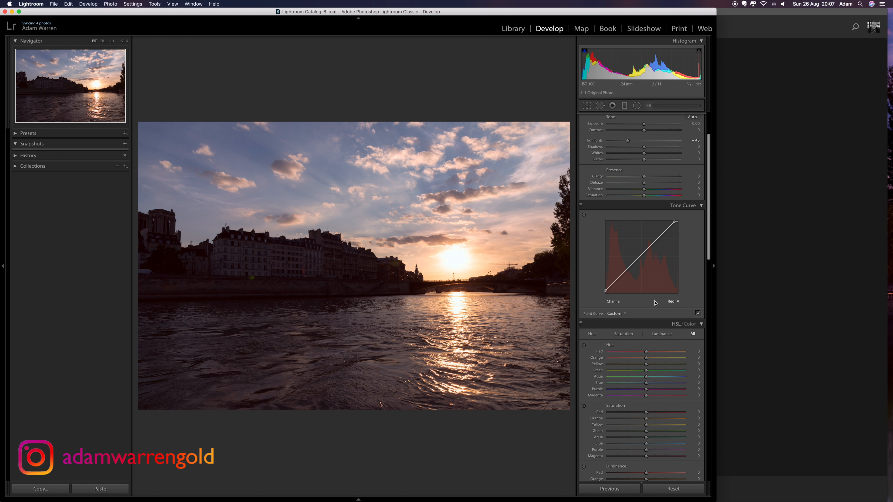
# - On the Blue channel of the tone curve, add a midpoint and raise it slightly
pyautogui.click(671, 301)
pyautogui.click(674, 310)
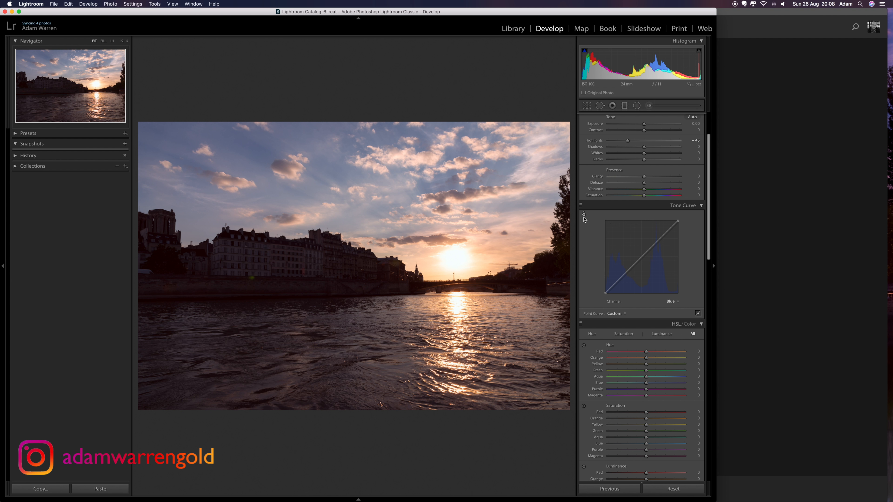
pyautogui.click(642, 257)
pyautogui.moveTo(642, 258); pyautogui.dragTo(643, 255)
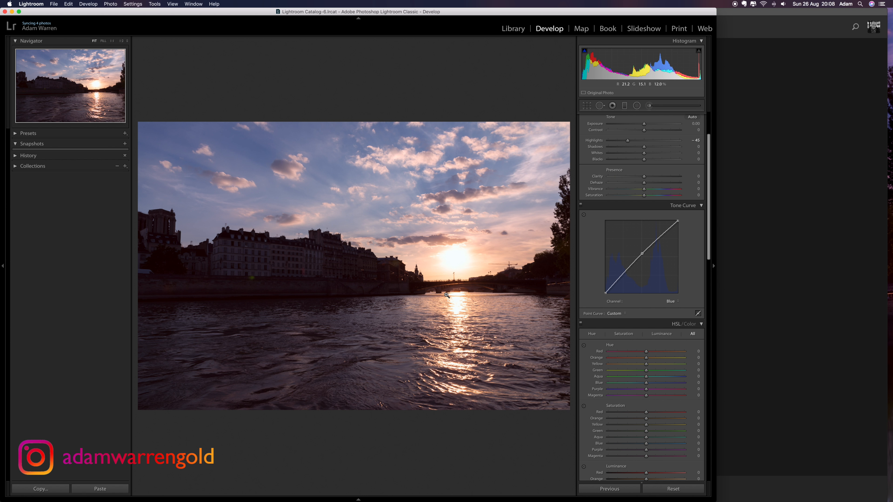
# - Send the adjusted photo to Photoshop for editing and fit it to the window
pyautogui.press('super+e')
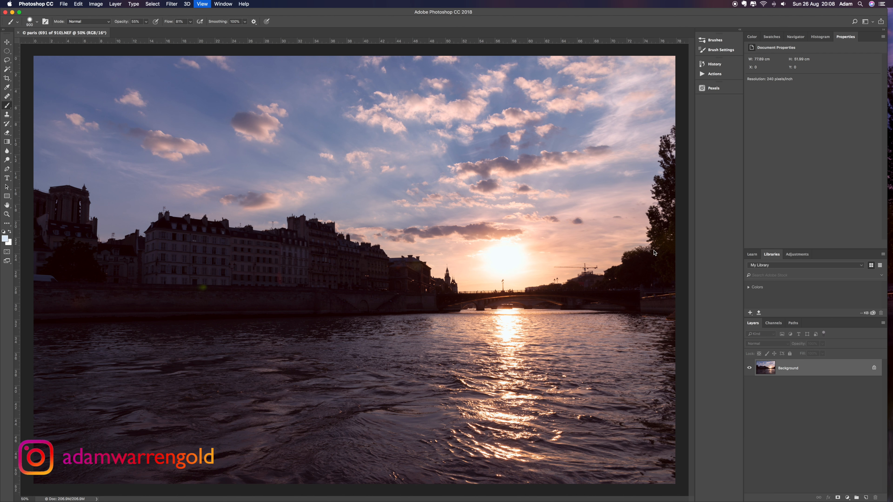
pyautogui.press('super+0')
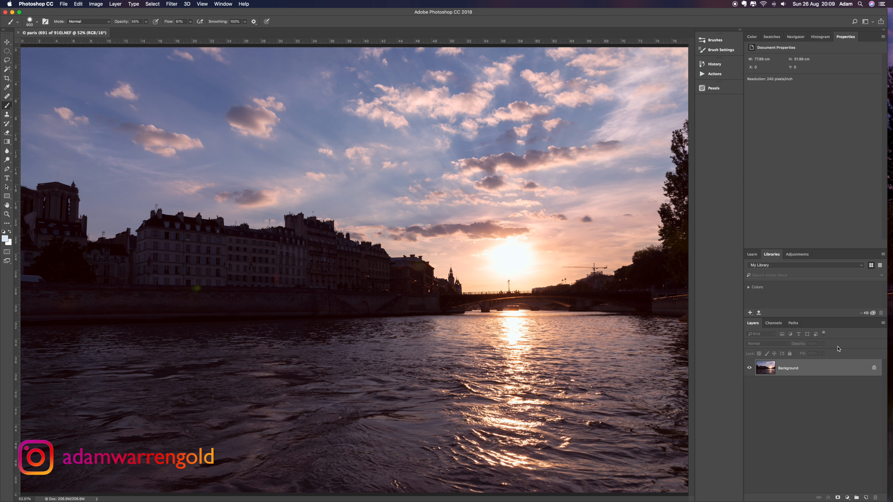
# - Add a Levels adjustment layer above the background and set its midtone value to 0.63
pyautogui.click(848, 499)
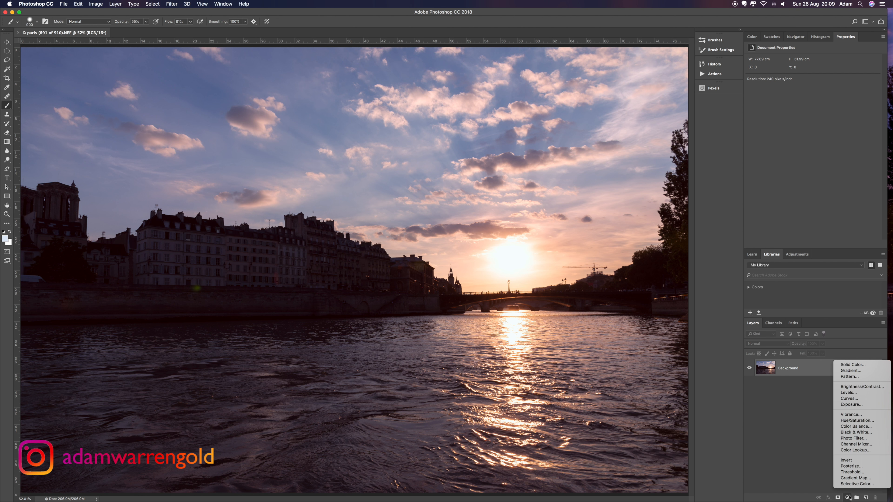
pyautogui.click(863, 395)
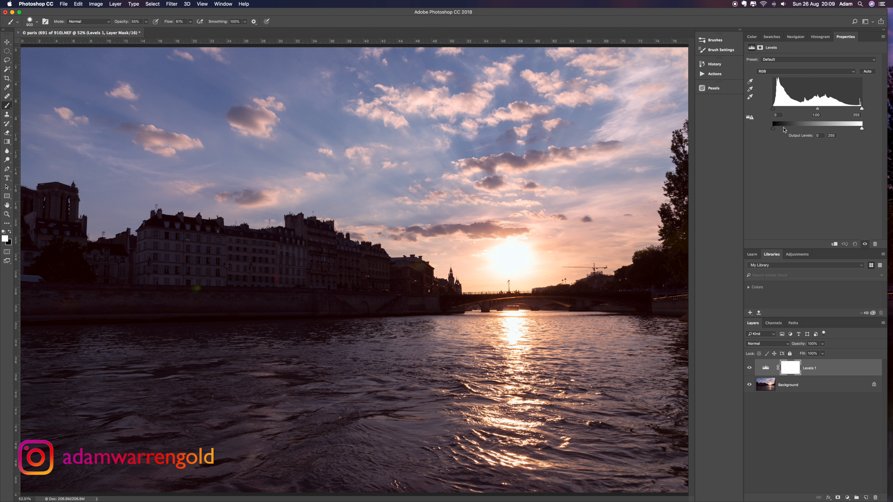
pyautogui.click(818, 110)
pyautogui.moveTo(818, 111); pyautogui.dragTo(831, 111)
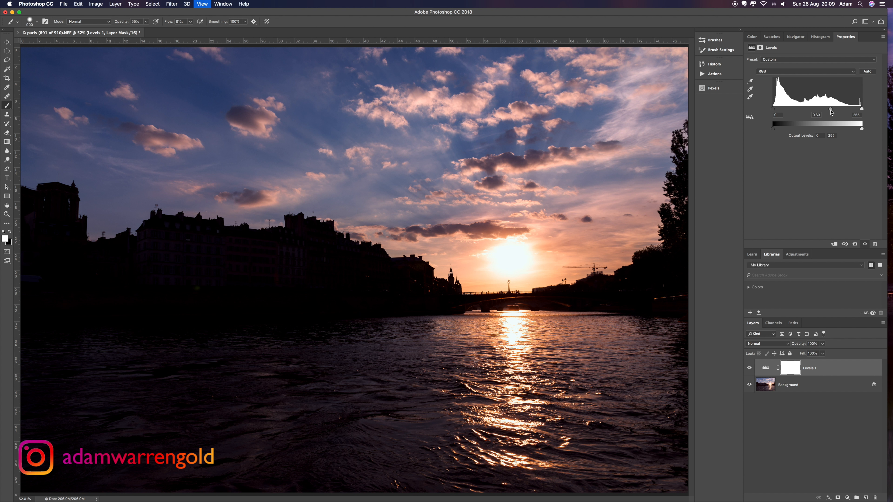
# - Select the Levels layer's mask and invert it to black
pyautogui.press('super+minus')
pyautogui.press('super+minus')
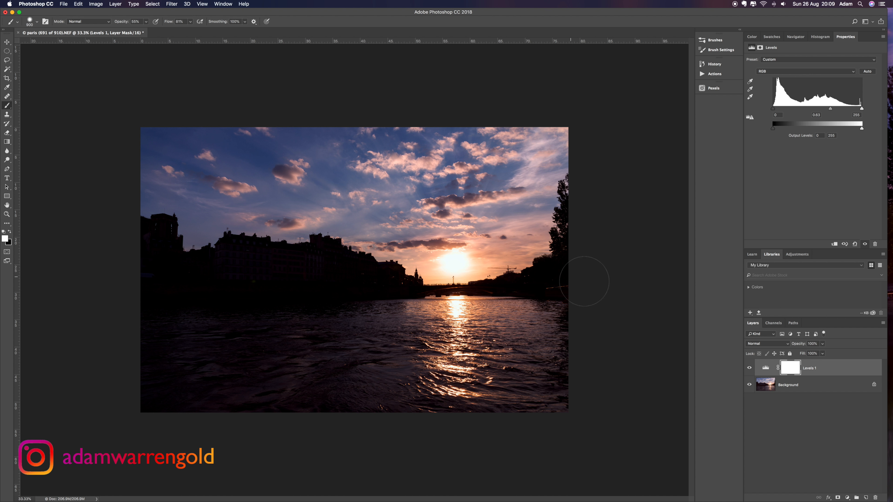
pyautogui.click(795, 372)
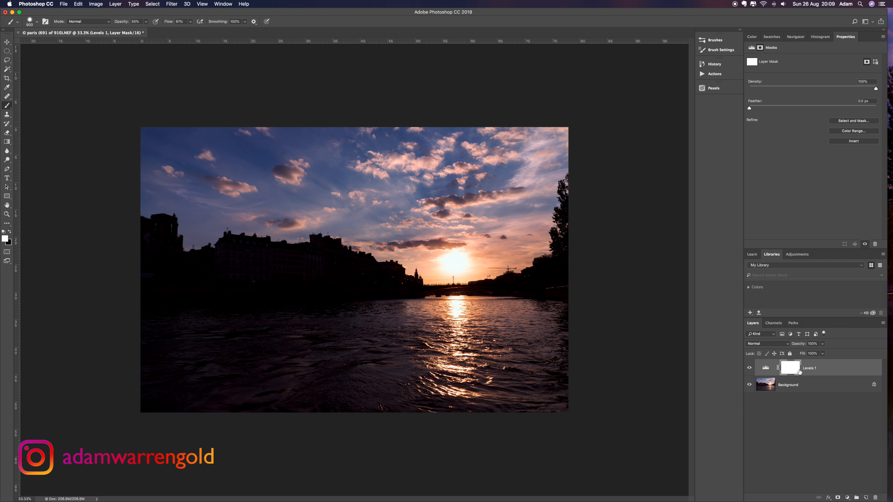
pyautogui.press('super+i')
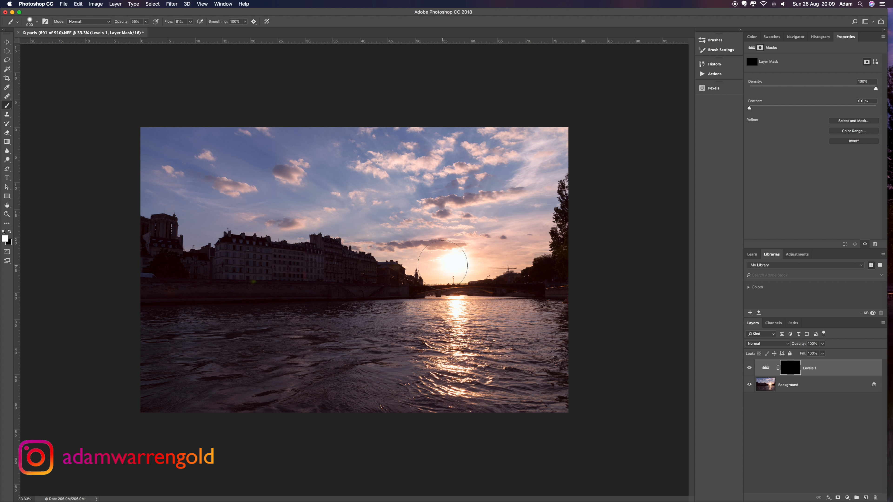
# - Paint white on the Levels mask around the sun with a 500 px brush, lowering its opacity to 42% and flow to 63% between strokes
pyautogui.press('[')
pyautogui.press('[')
pyautogui.press('[')
pyautogui.press('[')
pyautogui.moveTo(439, 261)
pyautogui.mouseDown()
pyautogui.moveTo(421, 264)
pyautogui.moveTo(419, 253)
pyautogui.moveTo(452, 268)
pyautogui.moveTo(467, 253)
pyautogui.moveTo(493, 264)
pyautogui.moveTo(525, 260)
pyautogui.moveTo(482, 263)
pyautogui.moveTo(552, 256)
pyautogui.moveTo(450, 266)
pyautogui.moveTo(391, 253)
pyautogui.moveTo(496, 252)
pyautogui.moveTo(420, 256)
pyautogui.moveTo(451, 245)
pyautogui.moveTo(495, 256)
pyautogui.moveTo(425, 246)
pyautogui.moveTo(469, 249)
pyautogui.moveTo(404, 265)
pyautogui.moveTo(436, 250)
pyautogui.moveTo(419, 250)
pyautogui.moveTo(518, 255)
pyautogui.moveTo(469, 248)
pyautogui.moveTo(399, 261)
pyautogui.moveTo(478, 250)
pyautogui.moveTo(407, 255)
pyautogui.moveTo(442, 245)
pyautogui.moveTo(503, 254)
pyautogui.moveTo(398, 265)
pyautogui.moveTo(401, 254)
pyautogui.moveTo(429, 259)
pyautogui.mouseUp()
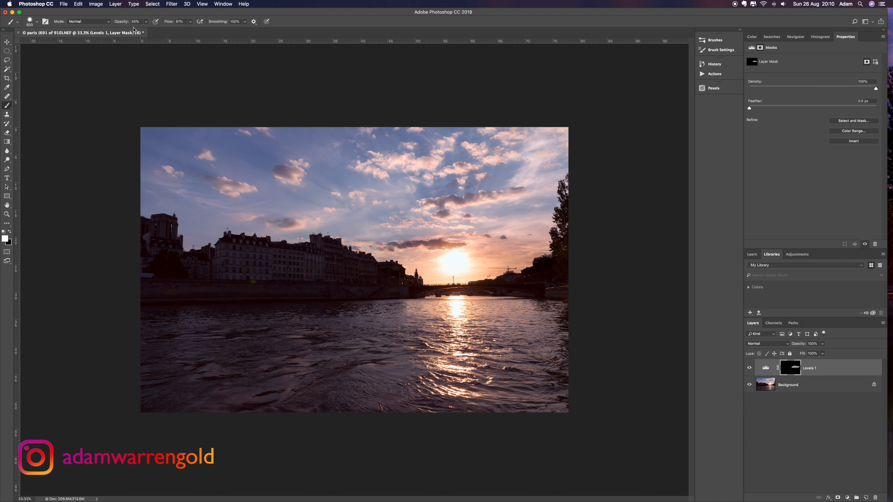
pyautogui.moveTo(168, 22); pyautogui.dragTo(121, 23)
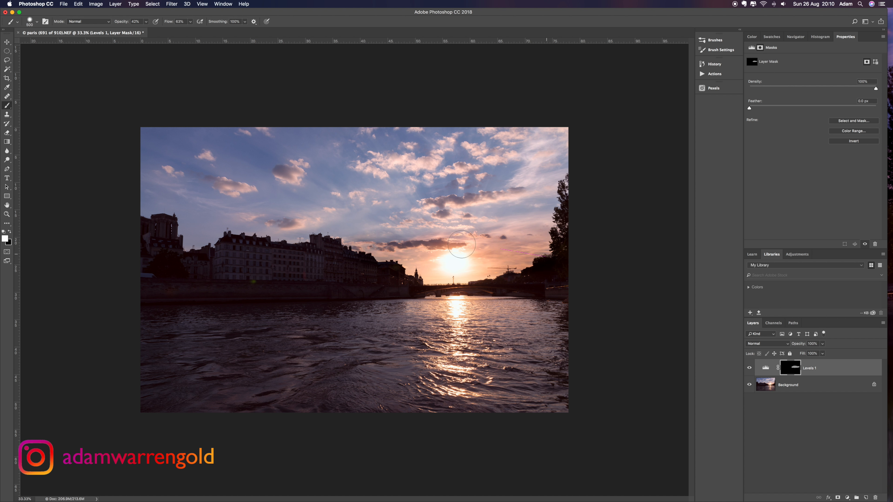
pyautogui.moveTo(453, 257); pyautogui.dragTo(486, 257)
# - Add a Curves adjustment layer and pull a highlight point down to input 220, output 206
pyautogui.click(847, 498)
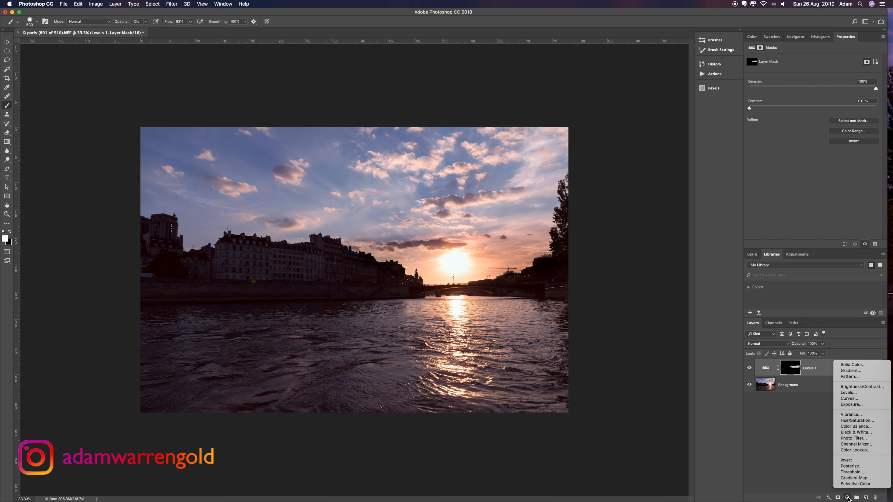
pyautogui.click(860, 400)
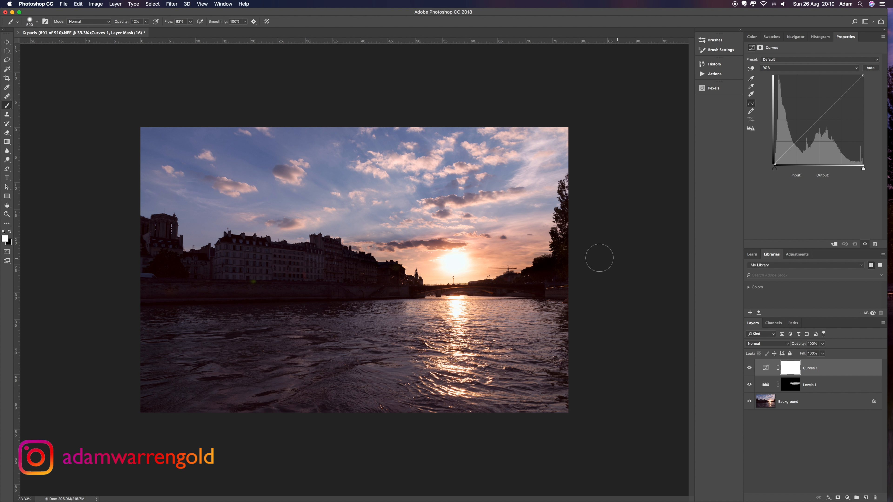
pyautogui.click(851, 87)
pyautogui.moveTo(851, 87); pyautogui.dragTo(851, 93)
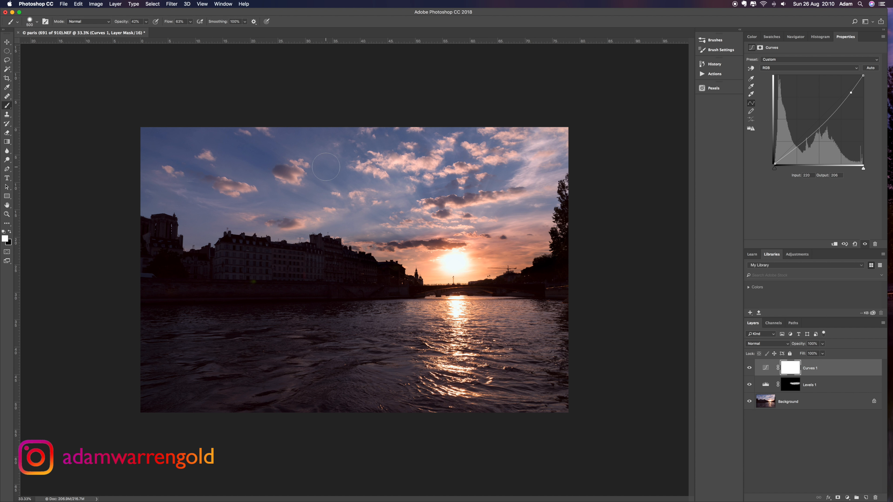
# - Invert the Curves mask to black and paint white over the upper sky with the brush at 71% opacity and 93% flow
pyautogui.click(796, 373)
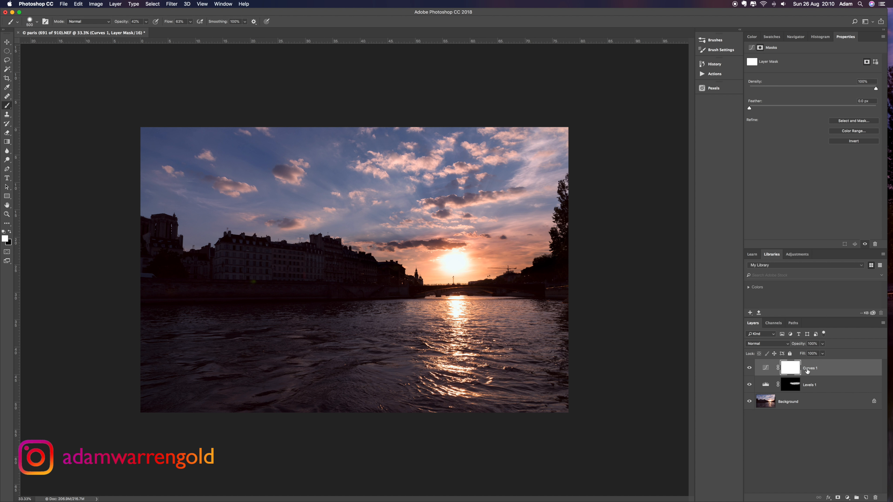
pyautogui.press('super+i')
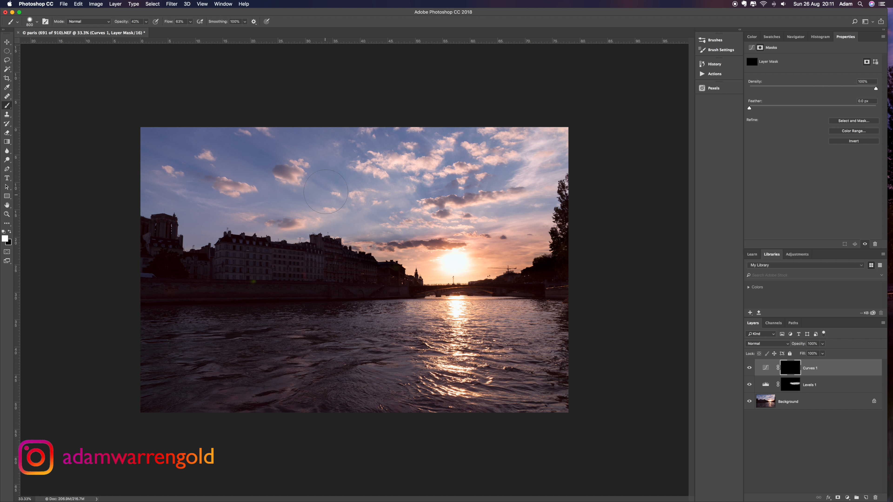
pyautogui.moveTo(124, 21); pyautogui.dragTo(179, 21)
pyautogui.moveTo(174, 164)
pyautogui.mouseDown()
pyautogui.moveTo(202, 146)
pyautogui.moveTo(176, 129)
pyautogui.moveTo(158, 155)
pyautogui.moveTo(289, 120)
pyautogui.moveTo(313, 148)
pyautogui.moveTo(383, 139)
pyautogui.moveTo(409, 110)
pyautogui.moveTo(468, 145)
pyautogui.moveTo(584, 144)
pyautogui.moveTo(481, 165)
pyautogui.moveTo(422, 200)
pyautogui.moveTo(371, 190)
pyautogui.mouseUp()
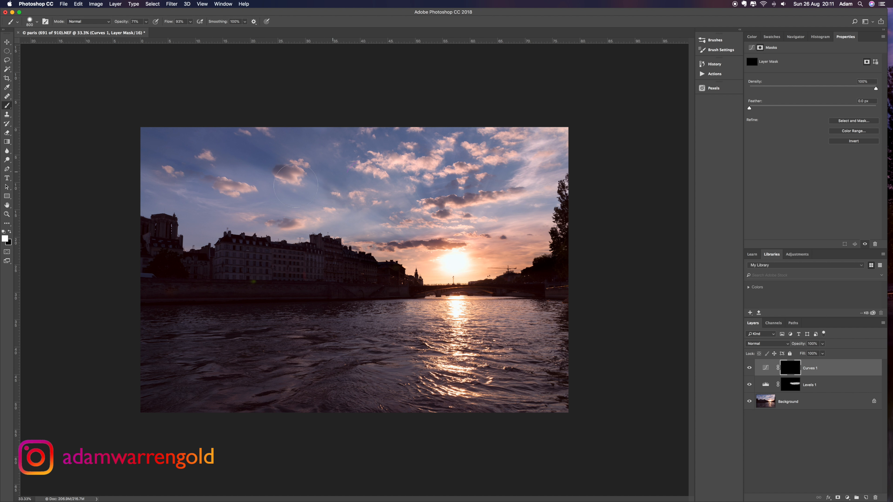
pyautogui.moveTo(296, 185)
pyautogui.mouseDown()
pyautogui.moveTo(340, 179)
pyautogui.moveTo(305, 159)
pyautogui.moveTo(275, 168)
pyautogui.moveTo(183, 163)
pyautogui.moveTo(157, 177)
pyautogui.moveTo(241, 169)
pyautogui.moveTo(175, 186)
pyautogui.mouseUp()
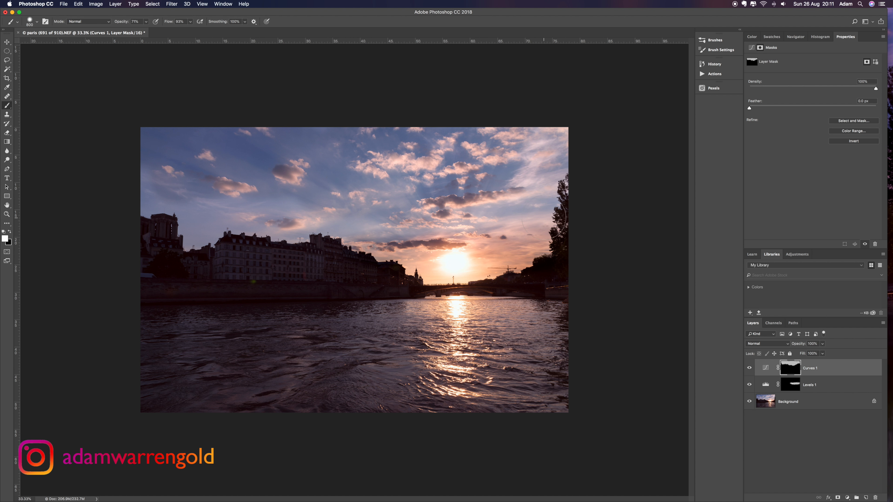
# - Display the Curves mask alone, paint another white pass across its grey sky area, and return to the photo view
pyautogui.keyDown('alt'); pyautogui.click(791, 367); pyautogui.keyUp('alt')
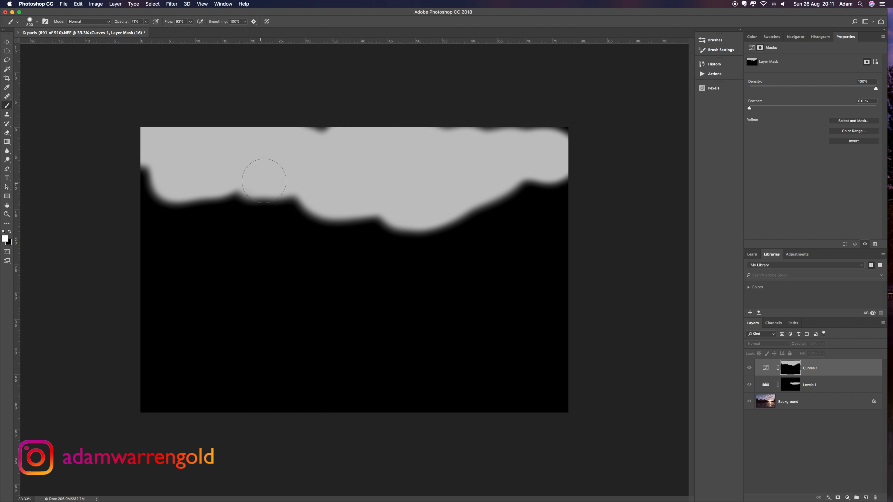
pyautogui.moveTo(261, 151)
pyautogui.mouseDown()
pyautogui.moveTo(292, 137)
pyautogui.moveTo(384, 127)
pyautogui.moveTo(533, 122)
pyautogui.moveTo(487, 132)
pyautogui.moveTo(567, 133)
pyautogui.moveTo(423, 166)
pyautogui.moveTo(562, 160)
pyautogui.moveTo(468, 152)
pyautogui.moveTo(506, 156)
pyautogui.moveTo(491, 166)
pyautogui.moveTo(388, 159)
pyautogui.moveTo(334, 170)
pyautogui.moveTo(238, 129)
pyautogui.moveTo(136, 135)
pyautogui.moveTo(214, 131)
pyautogui.moveTo(207, 166)
pyautogui.moveTo(168, 163)
pyautogui.moveTo(185, 178)
pyautogui.moveTo(274, 163)
pyautogui.moveTo(273, 174)
pyautogui.moveTo(355, 185)
pyautogui.moveTo(348, 199)
pyautogui.moveTo(444, 204)
pyautogui.moveTo(604, 175)
pyautogui.moveTo(514, 200)
pyautogui.moveTo(612, 174)
pyautogui.mouseUp()
pyautogui.keyDown('alt'); pyautogui.click(786, 368); pyautogui.keyUp('alt')
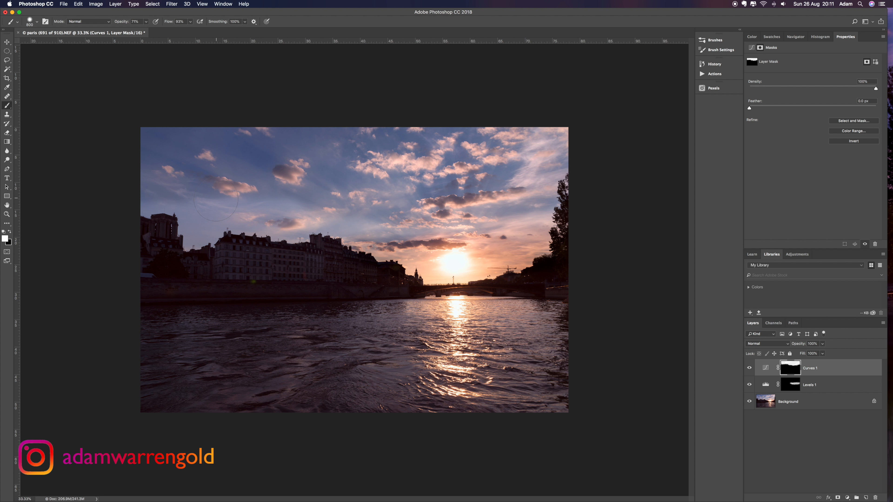
# - Extend the white painting on the Curves mask down over the lower sky above the rooftops and across the clouds
pyautogui.moveTo(217, 196); pyautogui.dragTo(316, 198)
pyautogui.moveTo(450, 181)
pyautogui.mouseDown()
pyautogui.moveTo(524, 211)
pyautogui.moveTo(450, 229)
pyautogui.moveTo(374, 207)
pyautogui.mouseUp()
pyautogui.moveTo(428, 220)
pyautogui.mouseDown()
pyautogui.moveTo(328, 224)
pyautogui.moveTo(341, 205)
pyautogui.moveTo(325, 230)
pyautogui.moveTo(275, 236)
pyautogui.moveTo(302, 200)
pyautogui.moveTo(304, 236)
pyautogui.moveTo(249, 210)
pyautogui.mouseUp()
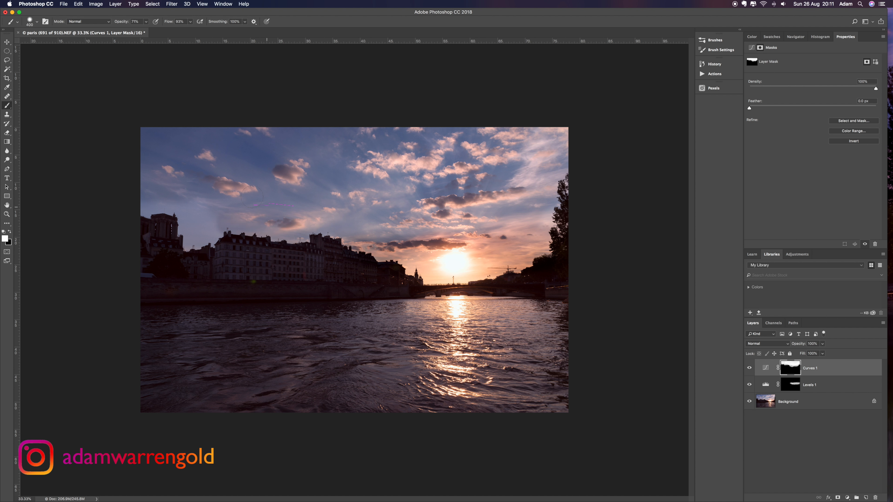
pyautogui.moveTo(287, 173)
pyautogui.mouseDown()
pyautogui.moveTo(231, 205)
pyautogui.moveTo(200, 244)
pyautogui.moveTo(223, 226)
pyautogui.moveTo(193, 226)
pyautogui.moveTo(202, 211)
pyautogui.moveTo(249, 188)
pyautogui.moveTo(227, 177)
pyautogui.moveTo(177, 203)
pyautogui.moveTo(170, 217)
pyautogui.moveTo(168, 200)
pyautogui.moveTo(146, 209)
pyautogui.mouseUp()
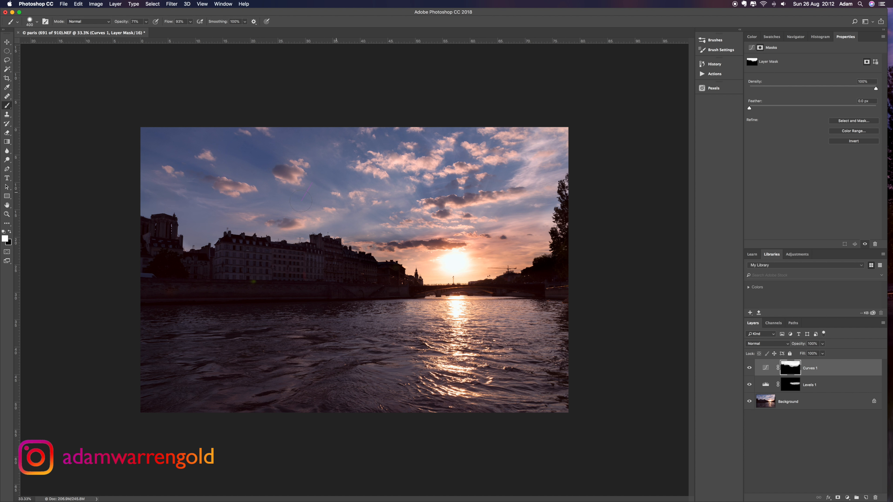
pyautogui.moveTo(511, 141)
pyautogui.mouseDown()
pyautogui.moveTo(451, 206)
pyautogui.moveTo(493, 190)
pyautogui.moveTo(370, 190)
pyautogui.mouseUp()
# - Add a Hue/Saturation adjustment layer and raise the master saturation moderately
pyautogui.click(847, 498)
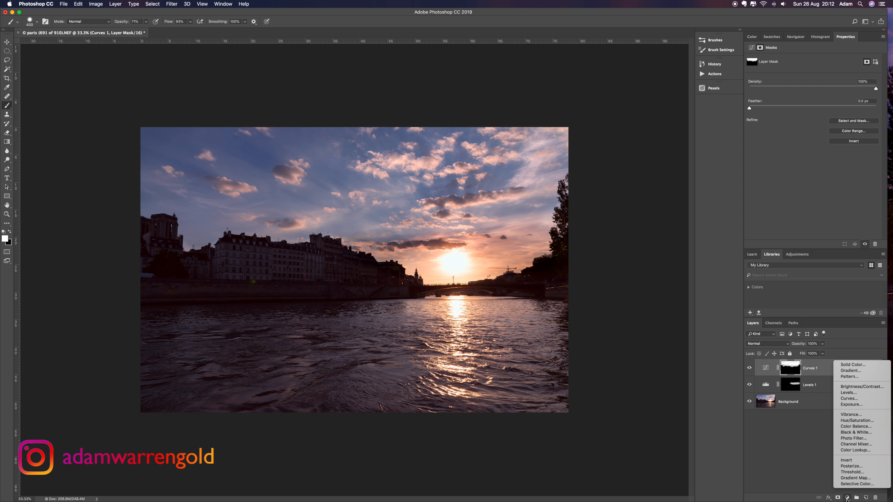
pyautogui.click(859, 421)
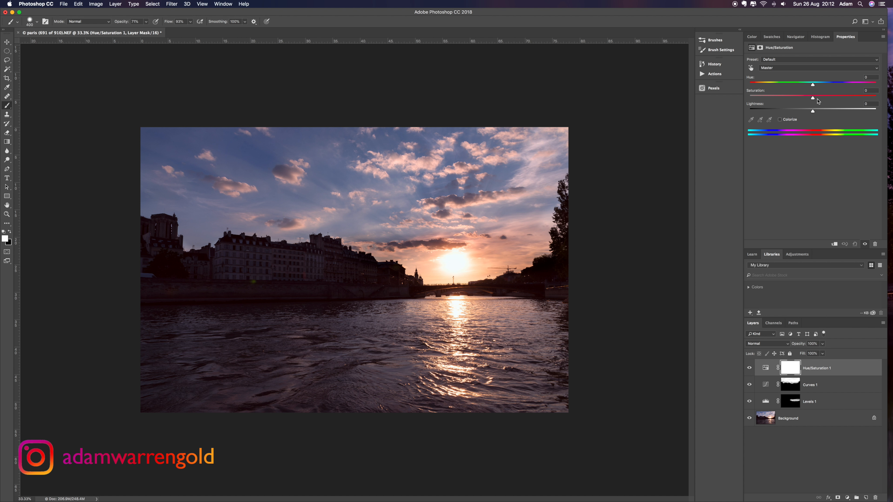
pyautogui.click(812, 99)
pyautogui.moveTo(814, 100); pyautogui.dragTo(827, 100)
pyautogui.moveTo(829, 100); pyautogui.dragTo(829, 100)
# - Select the three adjustment layers and compare the photo repeatedly with all adjustments hidden and shown
pyautogui.keyDown('shift'); pyautogui.click(827, 404); pyautogui.keyUp('shift')
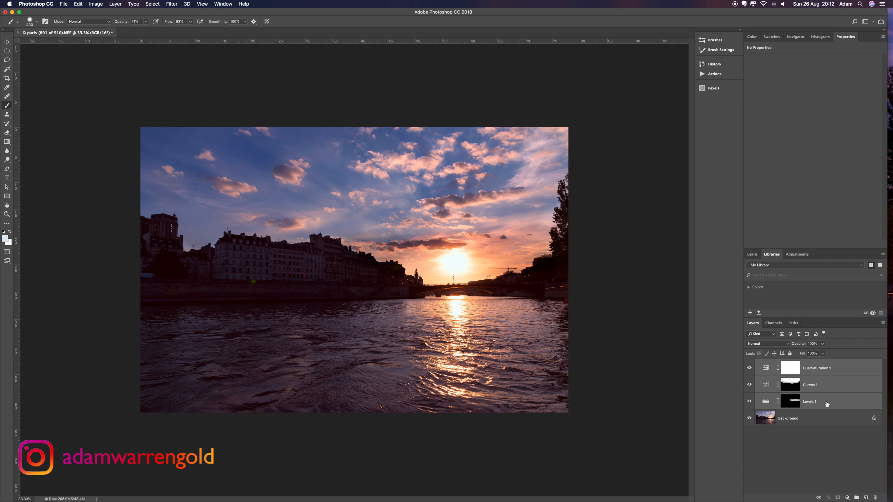
pyautogui.keyDown('alt'); pyautogui.click(750, 419); pyautogui.keyUp('alt')
pyautogui.keyDown('alt'); pyautogui.click(750, 418); pyautogui.keyUp('alt')
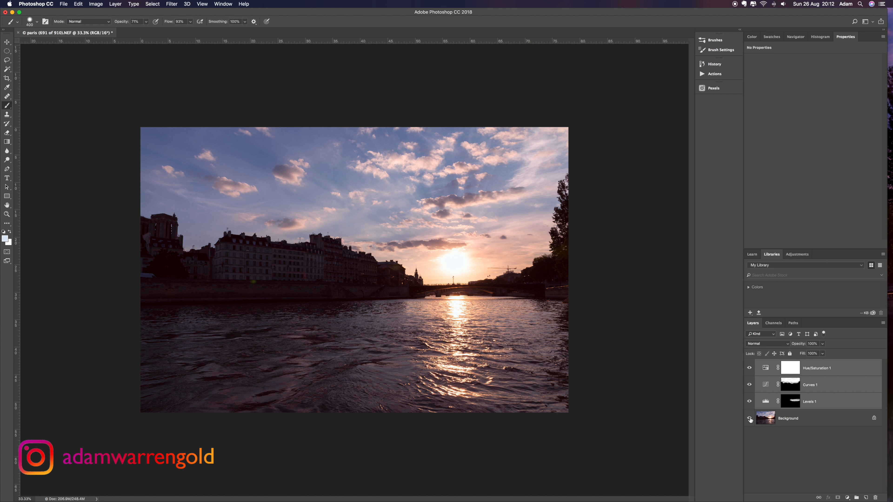
pyautogui.keyDown('alt'); pyautogui.click(750, 419); pyautogui.keyUp('alt')
pyautogui.keyDown('alt'); pyautogui.click(750, 418); pyautogui.keyUp('alt')
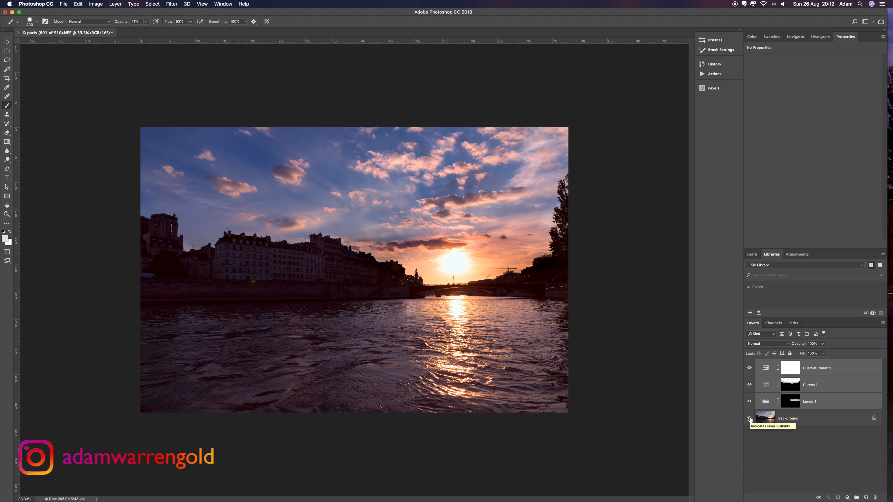
pyautogui.keyDown('alt'); pyautogui.click(751, 419); pyautogui.keyUp('alt')
pyautogui.keyDown('alt'); pyautogui.click(750, 419); pyautogui.keyUp('alt')
# - Save the layered photo and switch back to Lightroom
pyautogui.press('super+s')
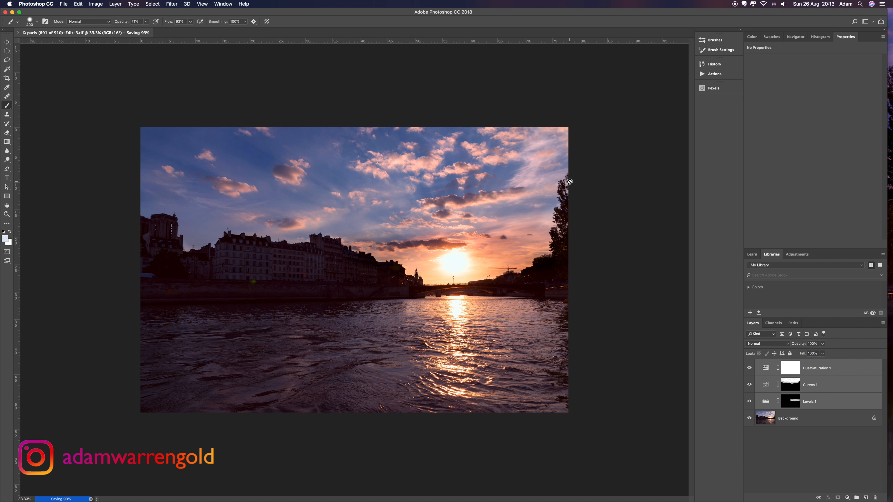
pyautogui.press('super+Tab')
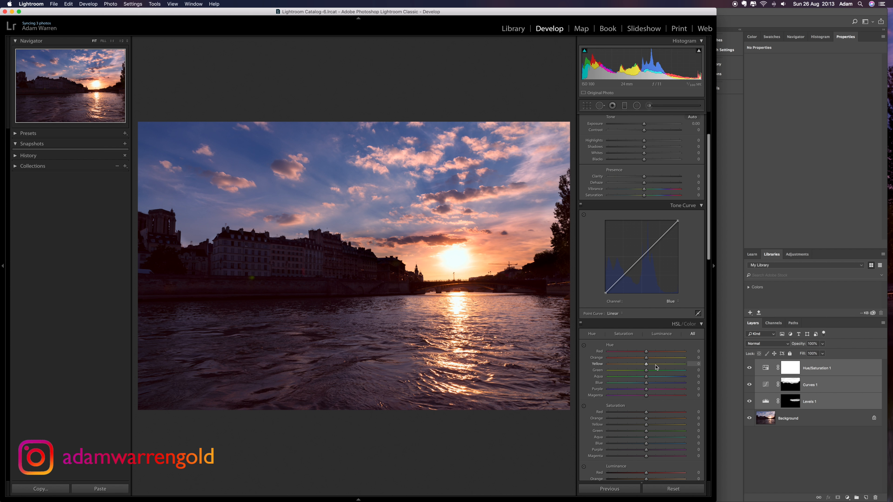
# - Apply split toning with highlights at hue 320 and saturation 7, and shadows at saturation 5
pyautogui.scroll(-3, 655, 367)
pyautogui.scroll(-10, 655, 367)
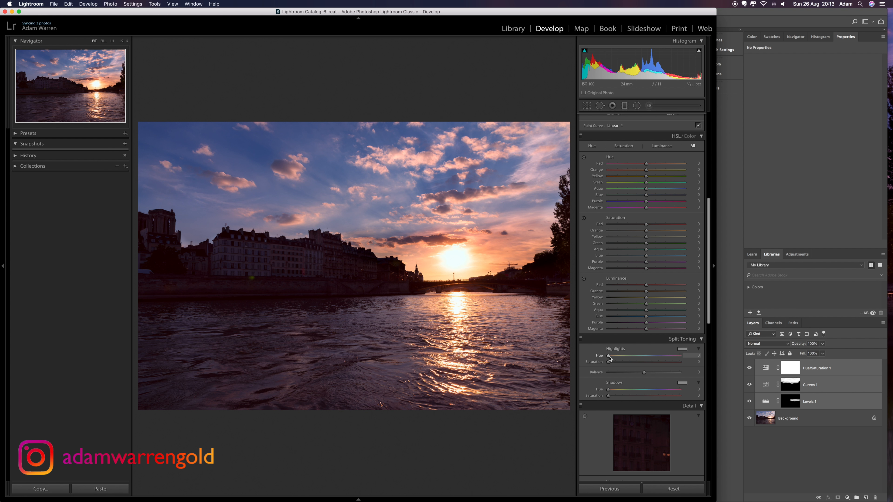
pyautogui.moveTo(608, 356); pyautogui.dragTo(674, 362)
pyautogui.moveTo(609, 365); pyautogui.dragTo(615, 366)
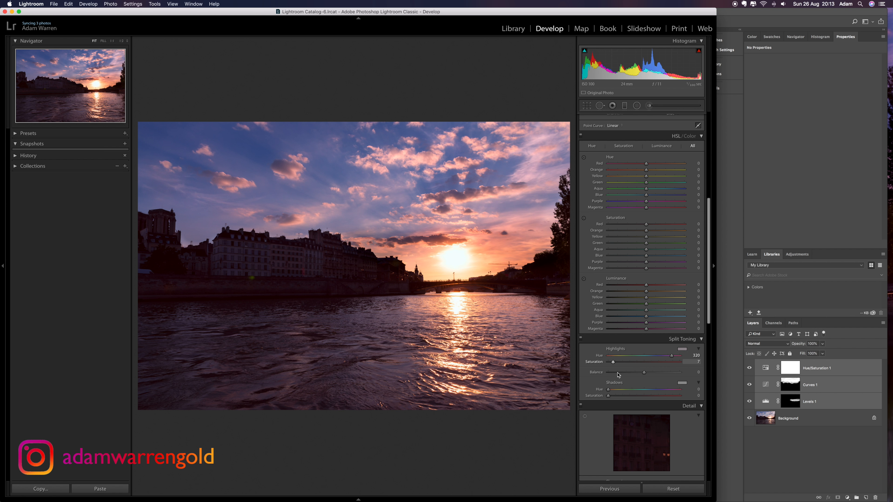
pyautogui.moveTo(608, 396); pyautogui.dragTo(612, 399)
# - Set the sharpening amount to 1 and, using the black-and-white mask preview, set its masking to 21
pyautogui.scroll(-8, 684, 381)
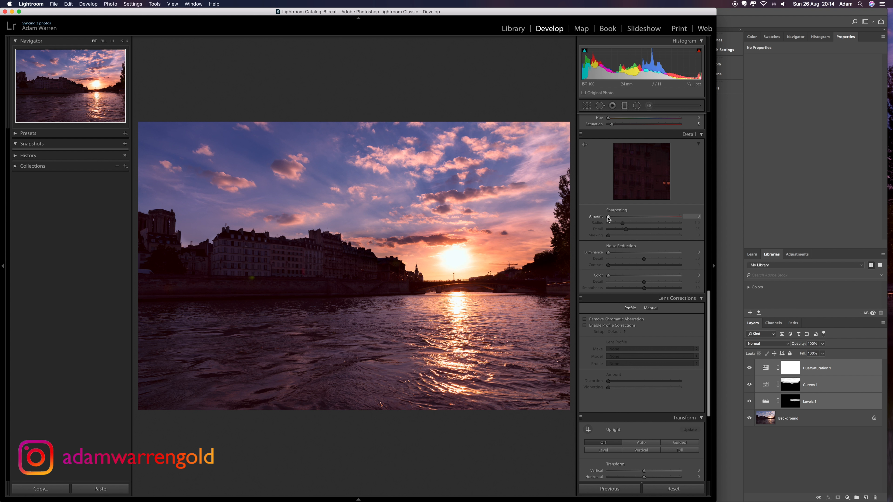
pyautogui.click(608, 216)
pyautogui.moveTo(609, 217); pyautogui.dragTo(609, 219)
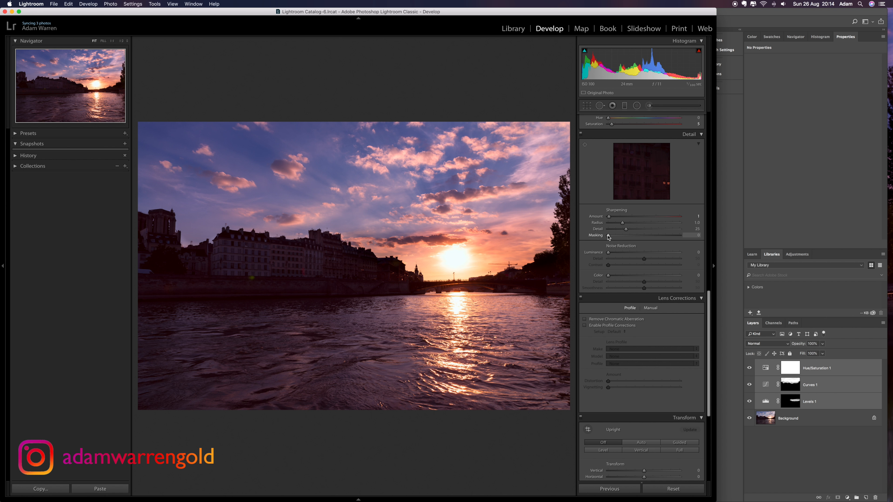
pyautogui.press('alt')
pyautogui.moveTo(609, 238); pyautogui.dragTo(620, 239)
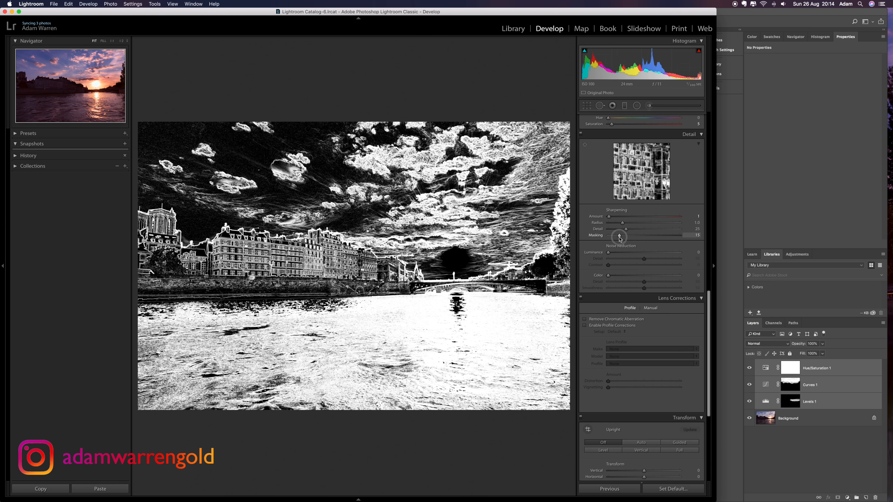
pyautogui.moveTo(622, 238); pyautogui.dragTo(624, 239)
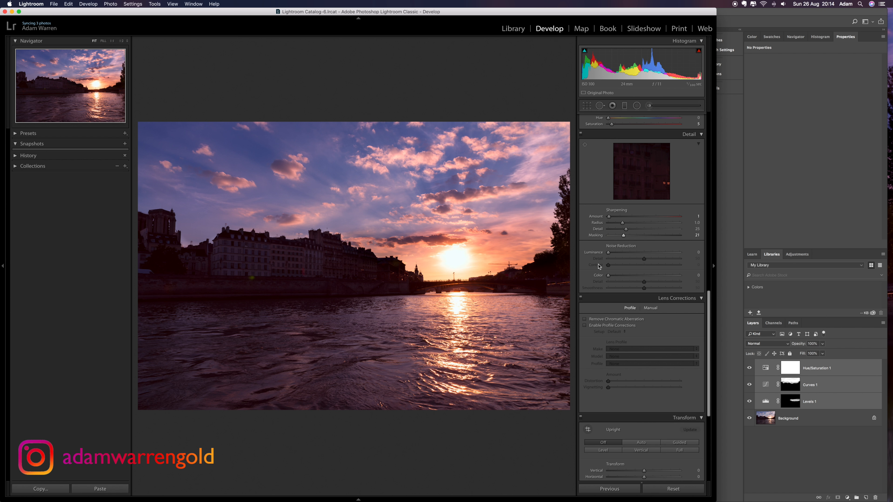
# - Zoom in on the sun and bridge and raise the sharpening amount to 52
pyautogui.click(530, 236)
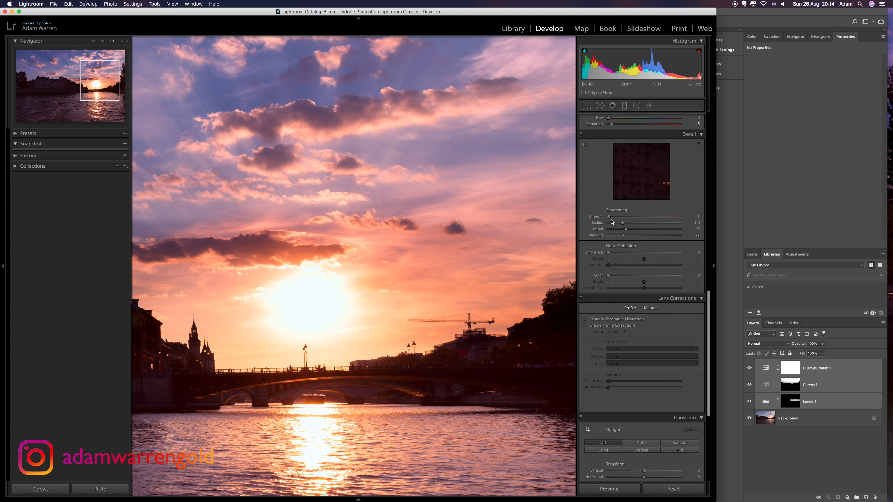
pyautogui.moveTo(609, 217); pyautogui.dragTo(630, 217)
pyautogui.moveTo(629, 218); pyautogui.dragTo(633, 218)
# - Compare the photo with the Detail adjustments off and on, and return to the full image view
pyautogui.click(581, 134)
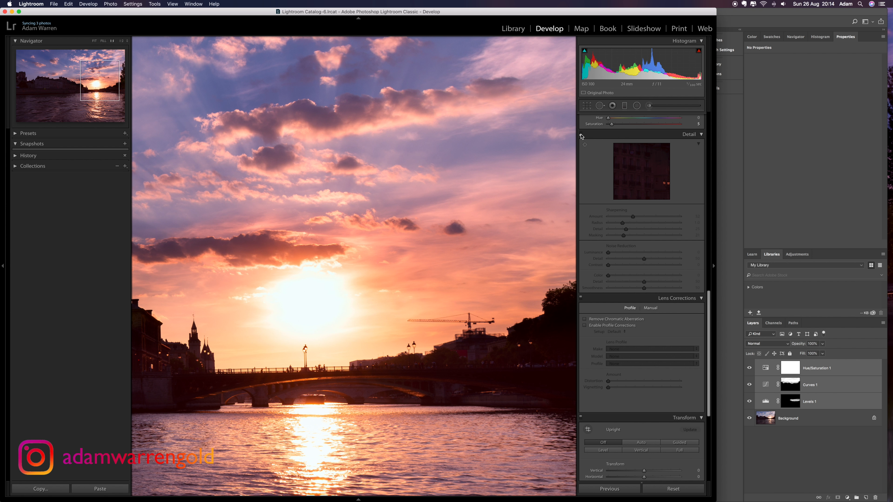
pyautogui.scroll(3, 617, 162)
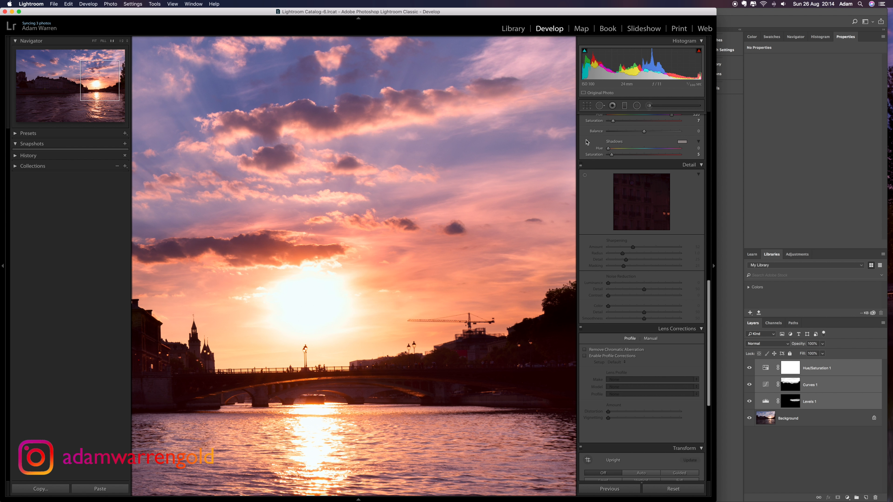
pyautogui.click(581, 164)
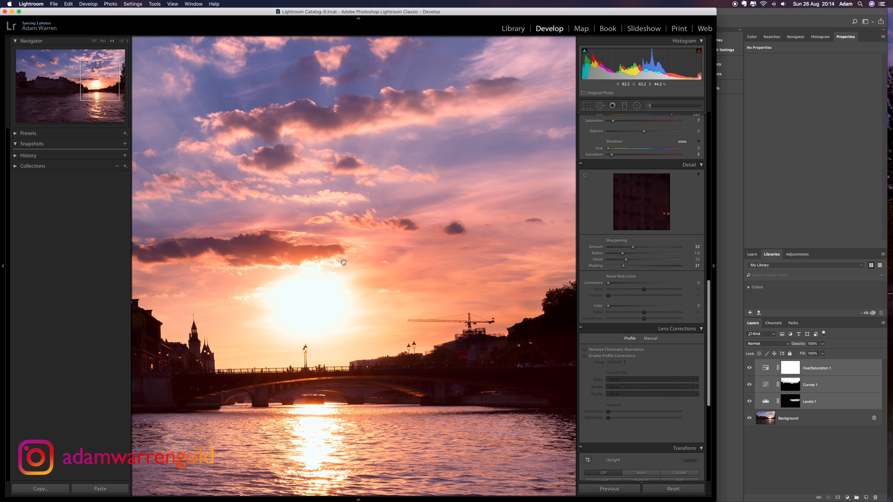
pyautogui.click(501, 266)
pyautogui.click(501, 266)
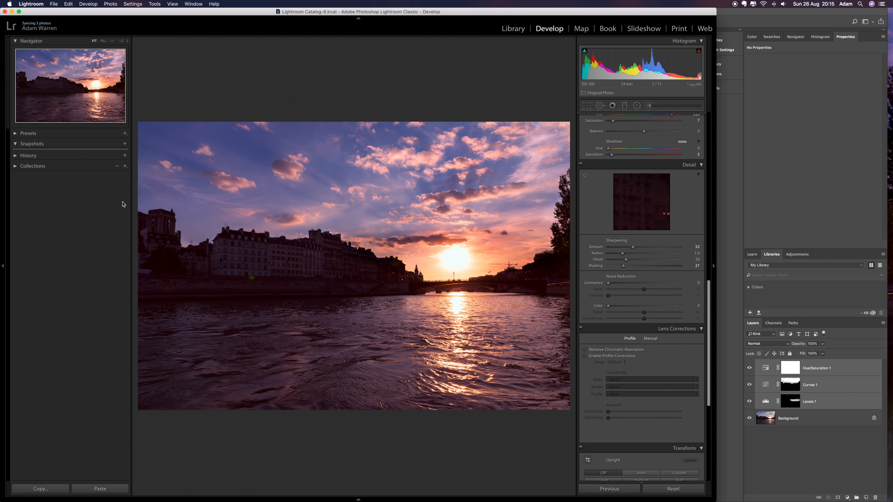
# - Open the unedited Copy 1 full screen from the Library grid and compare it with the finished Edit-3 version
pyautogui.press('g')
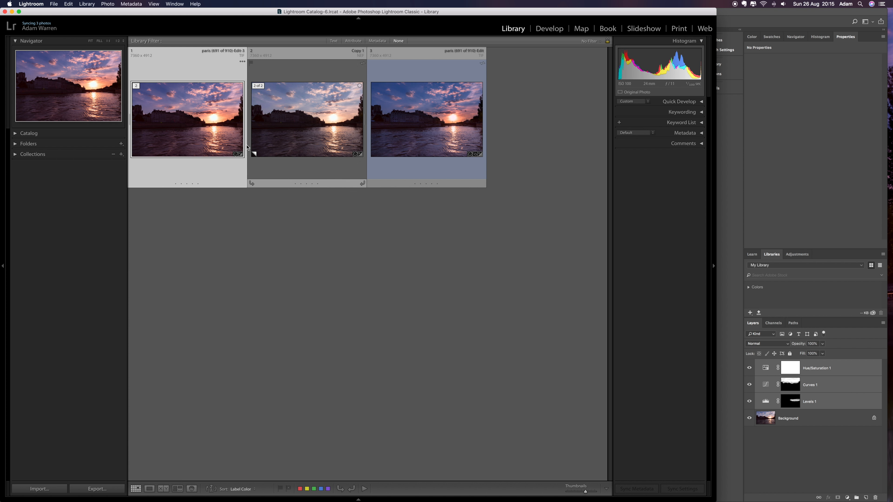
pyautogui.click(287, 124)
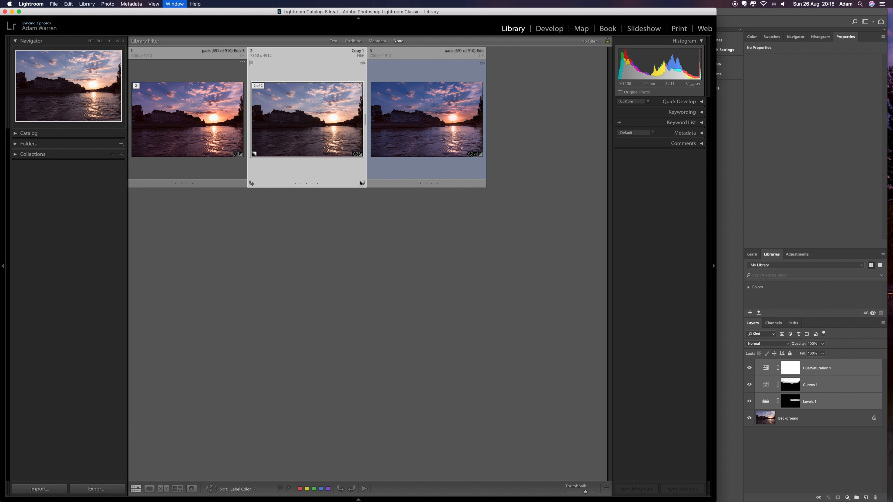
pyautogui.press('f')
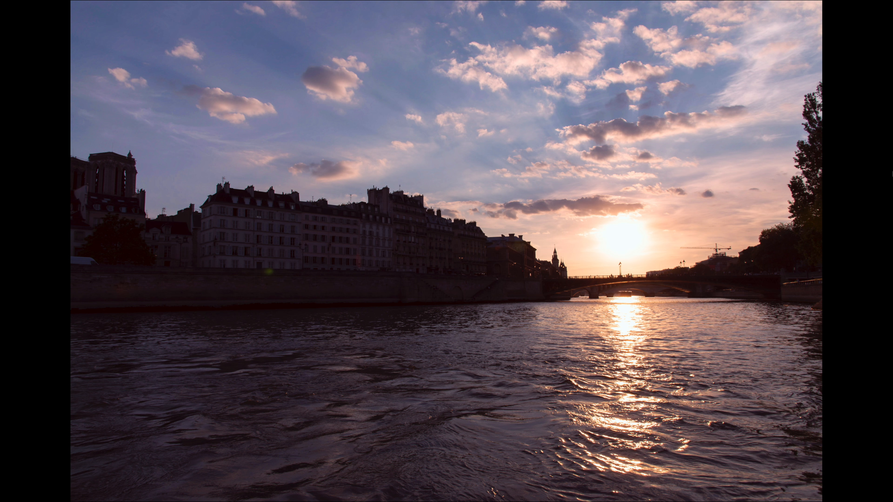
pyautogui.press('Left')
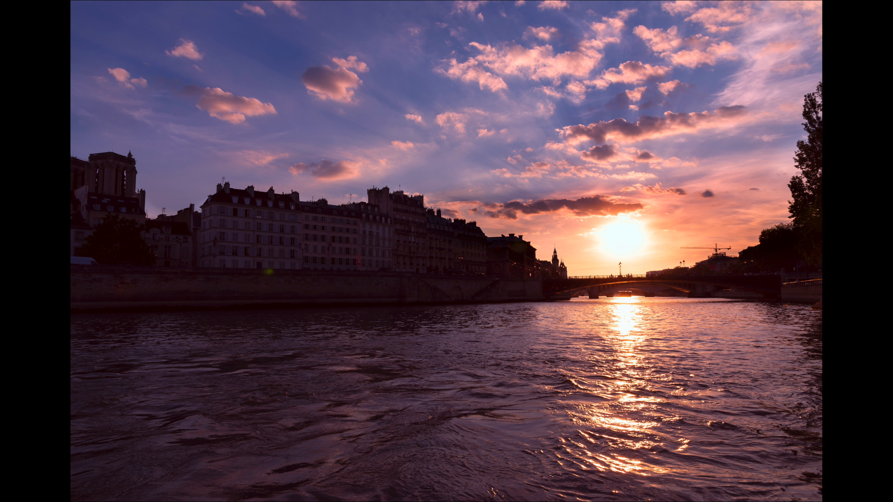